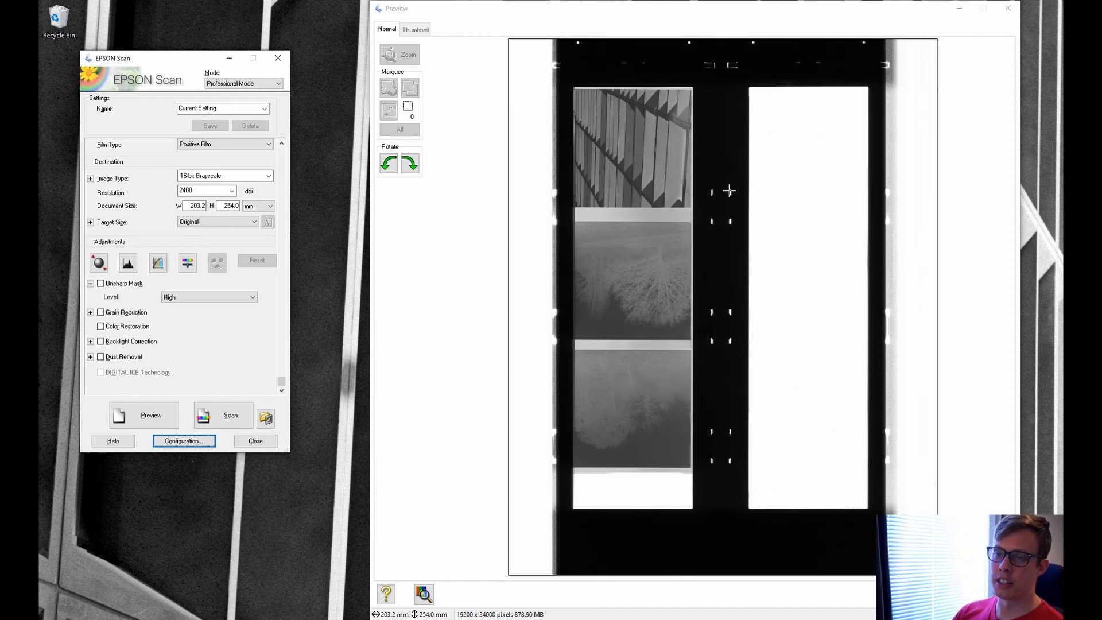
Keep Professional Mode as the scanning mode in the EPSON Scan window.
drag(159, 64, 180, 59)
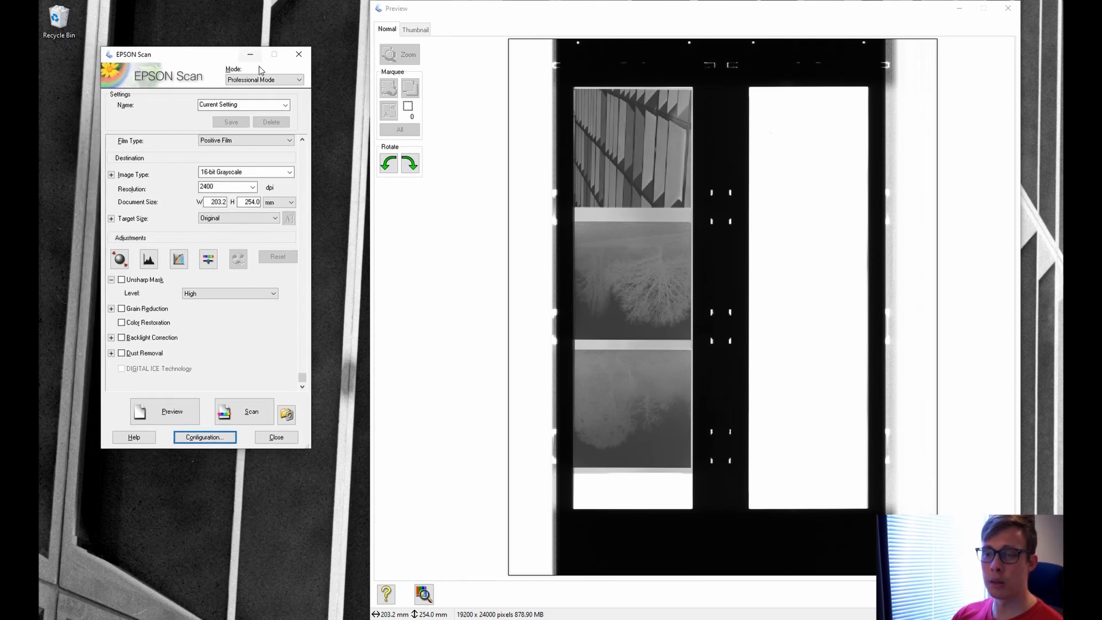
click(299, 81)
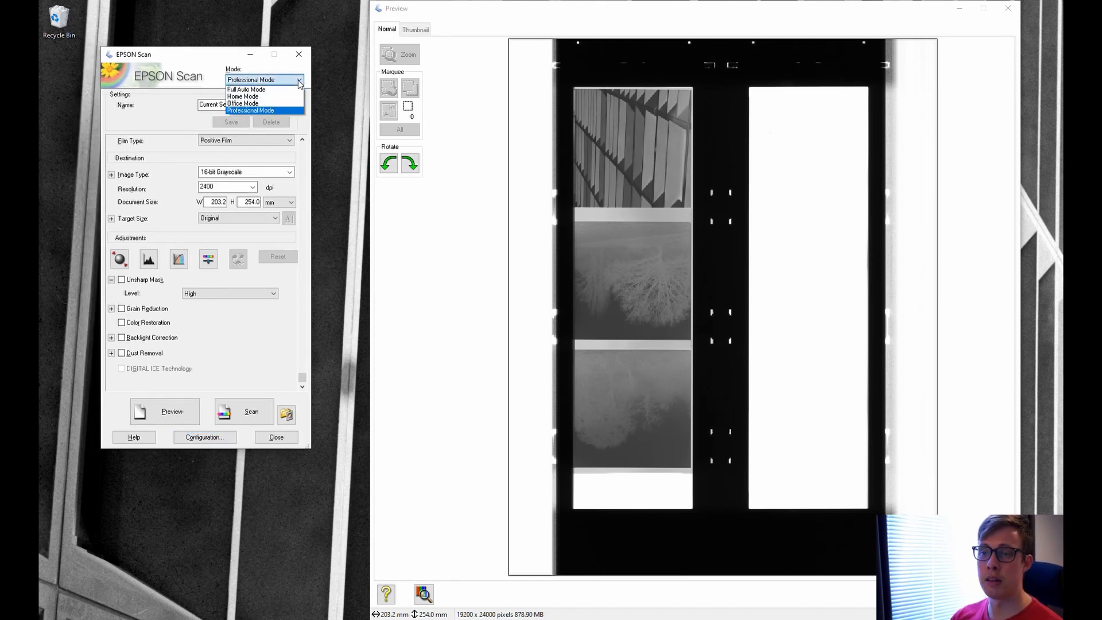
click(299, 81)
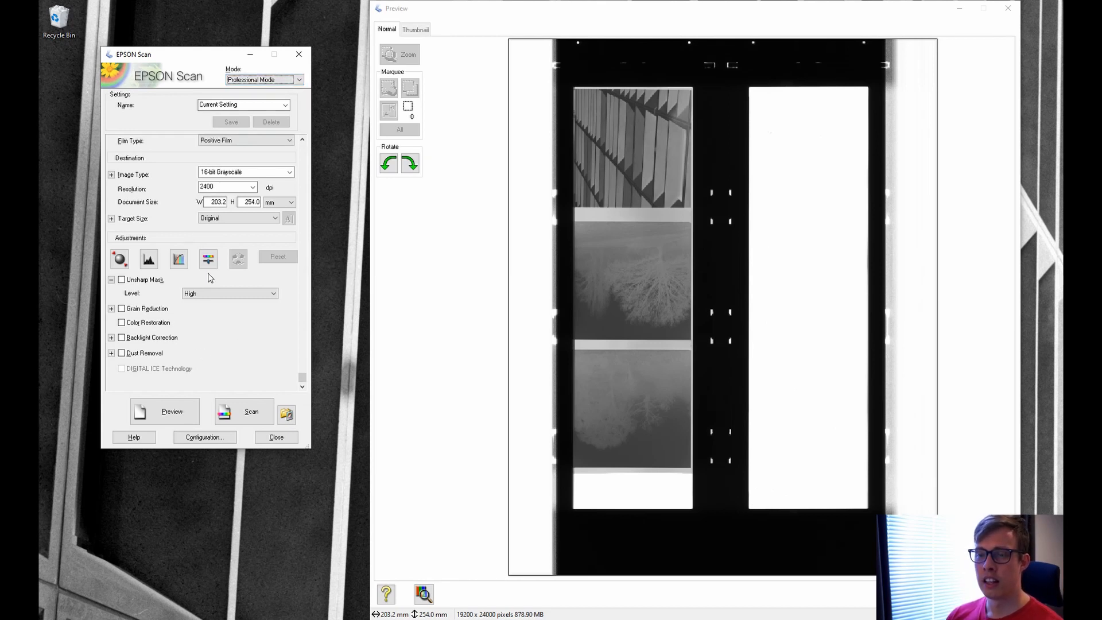
In Configuration's Color settings, uncheck Continuous auto exposure and keep display gamma 2.2.
click(216, 440)
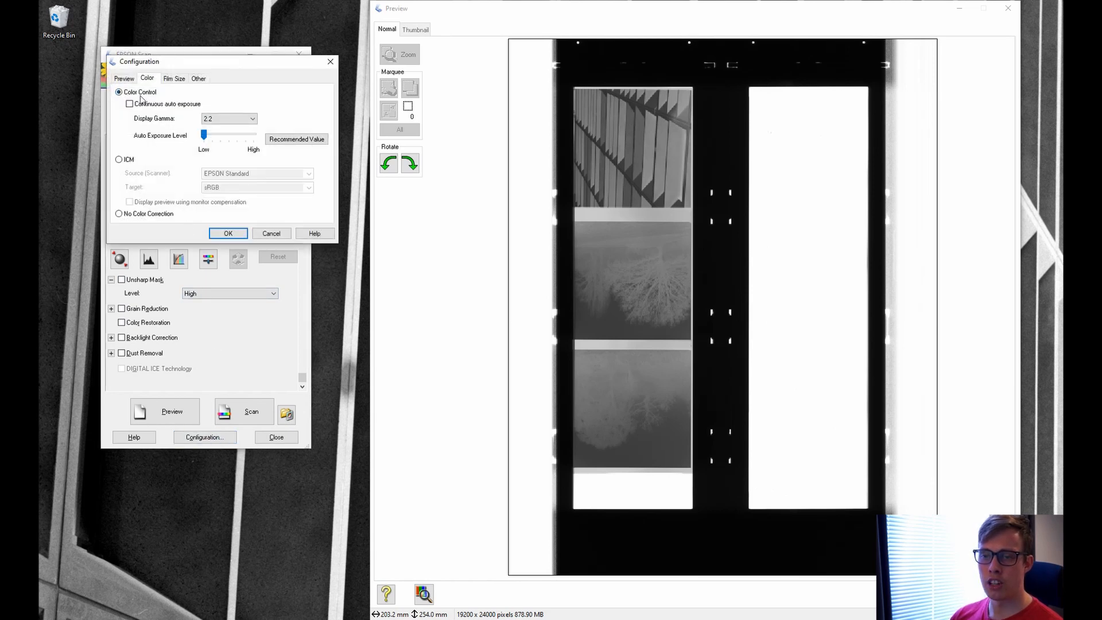
click(148, 105)
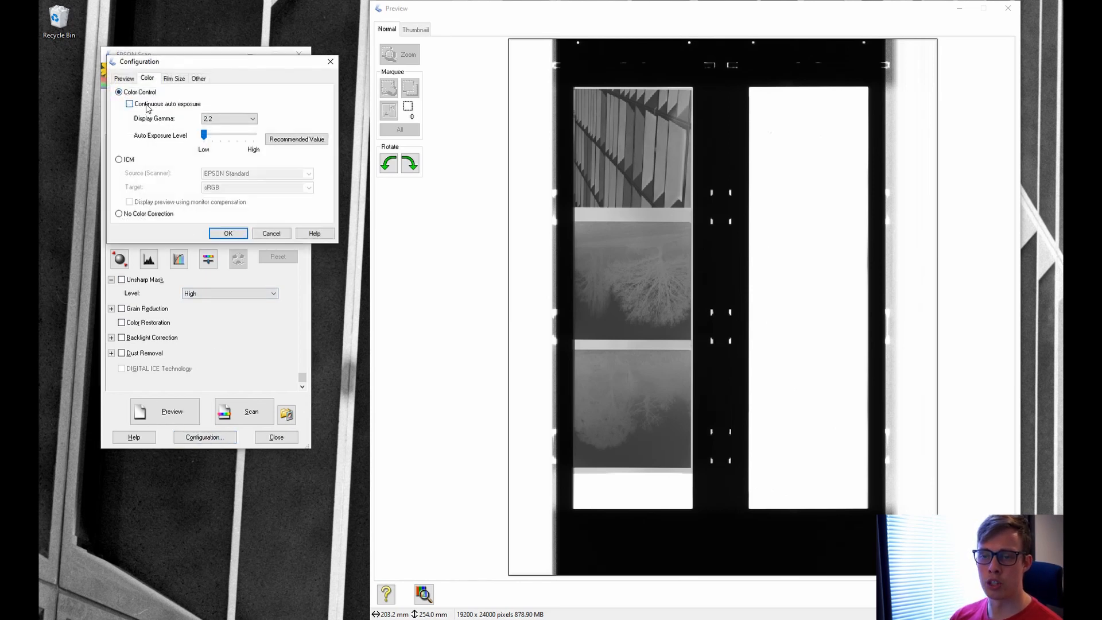
click(232, 120)
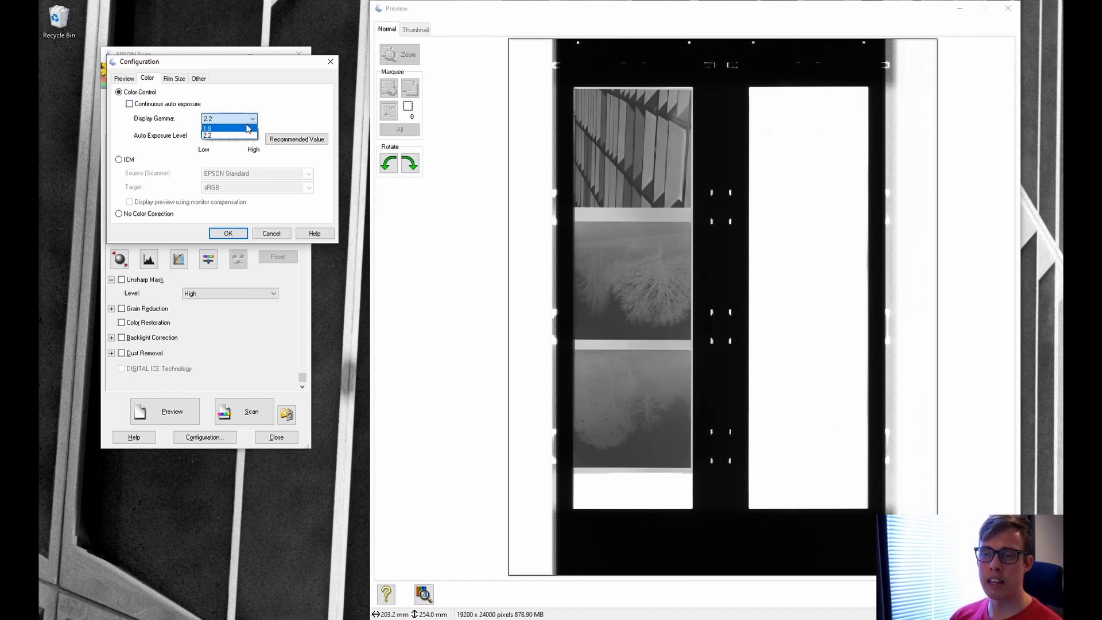
click(239, 140)
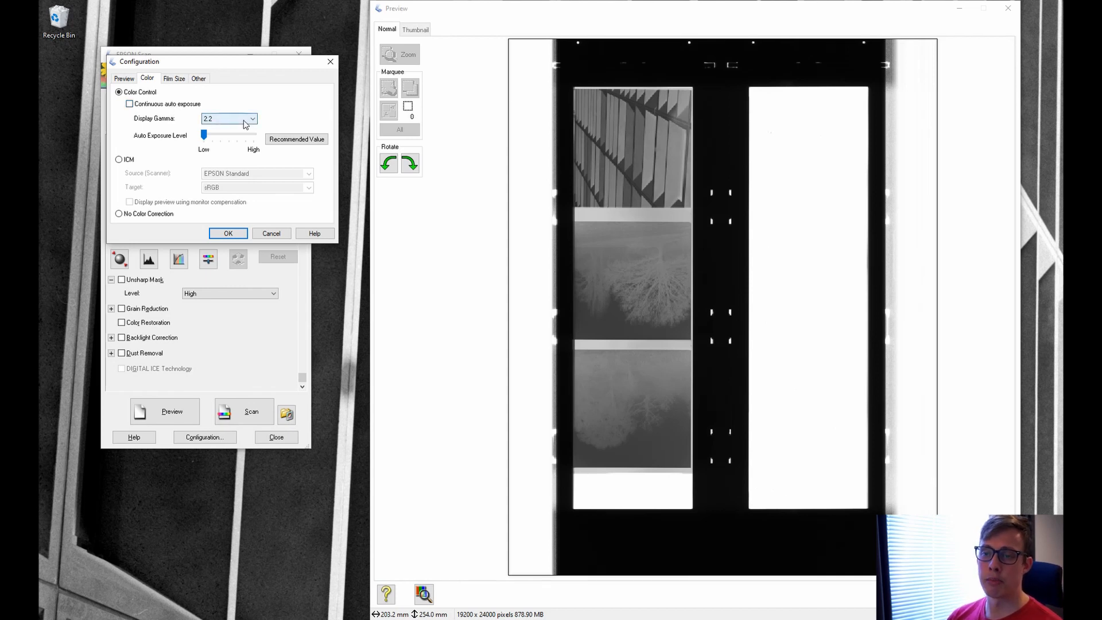
click(231, 233)
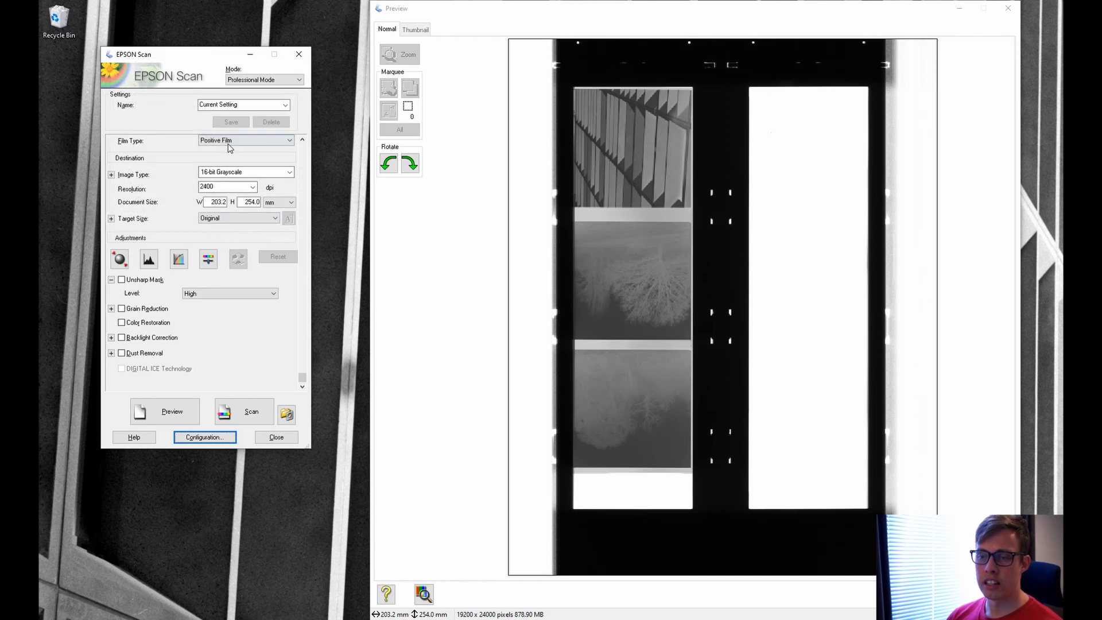
click(230, 144)
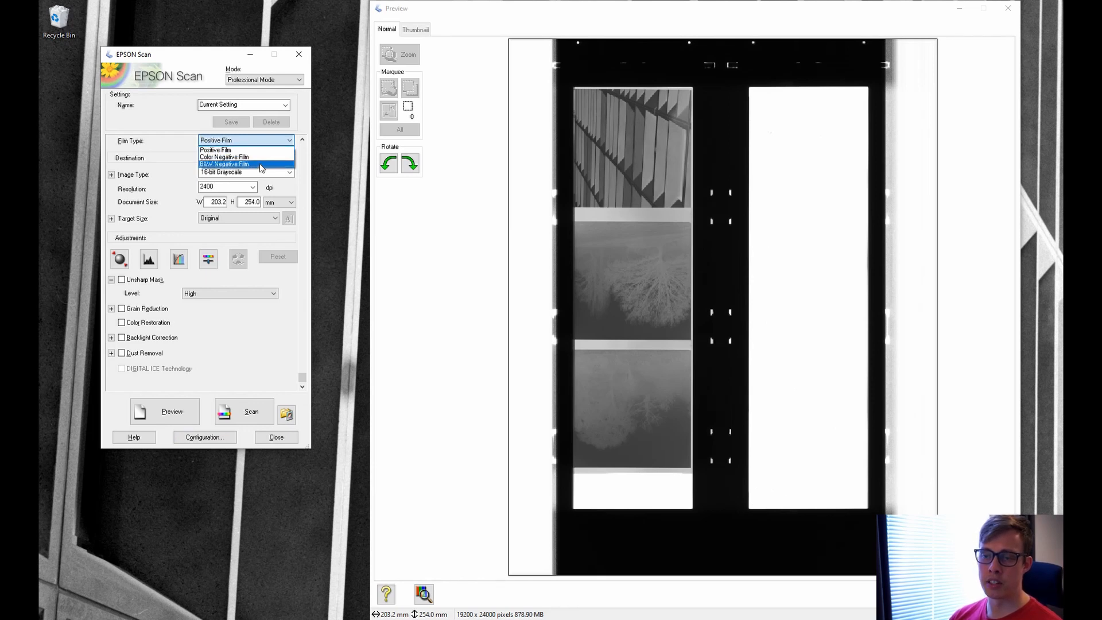
click(256, 150)
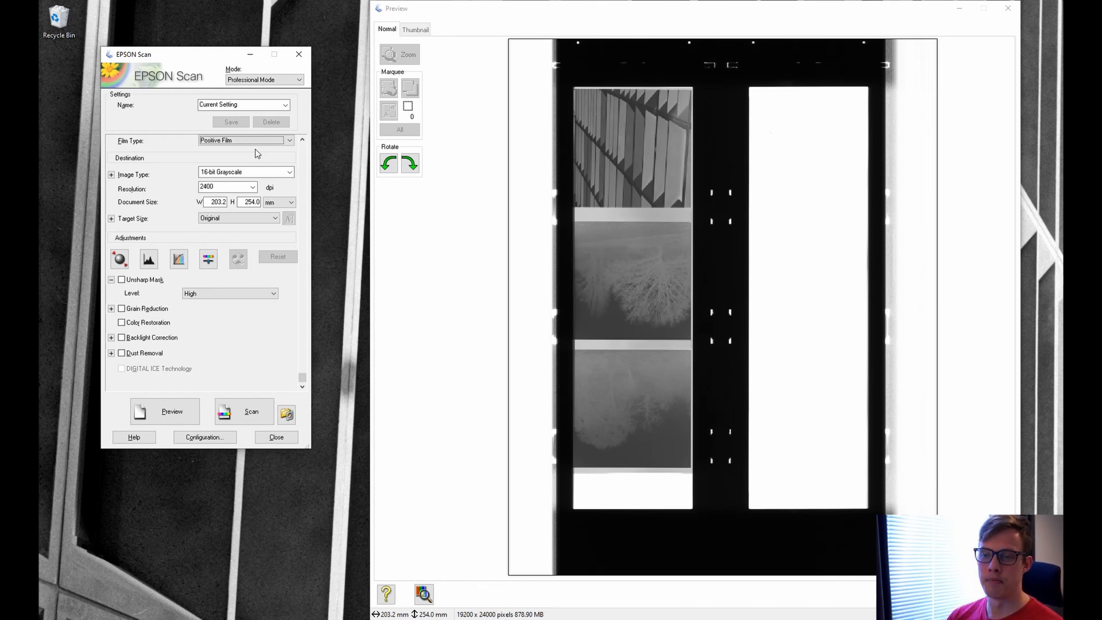
click(288, 173)
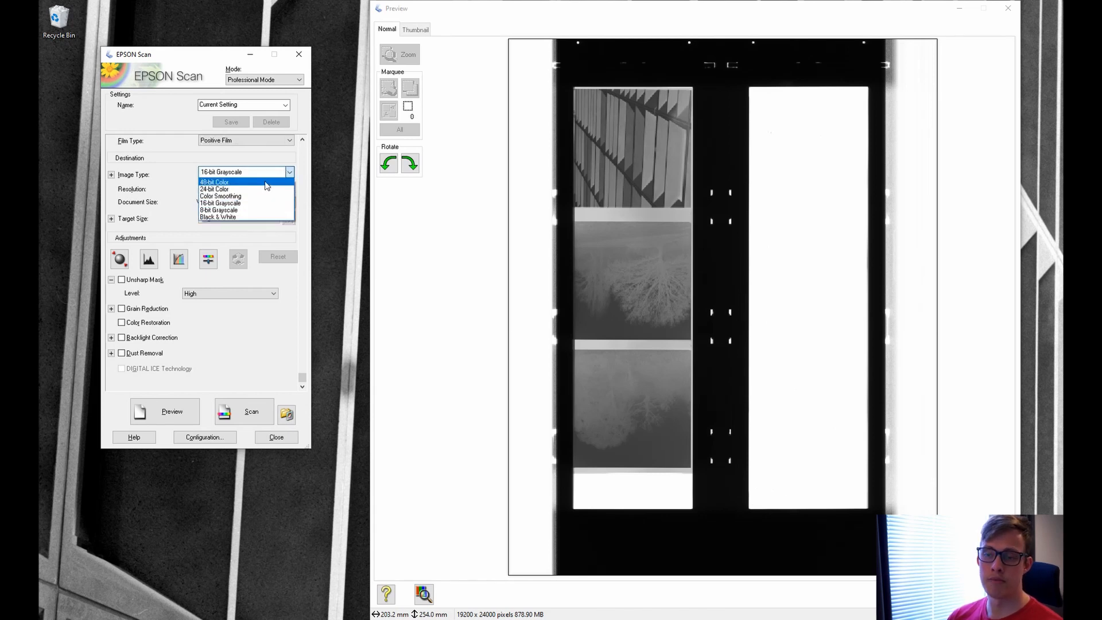
click(253, 208)
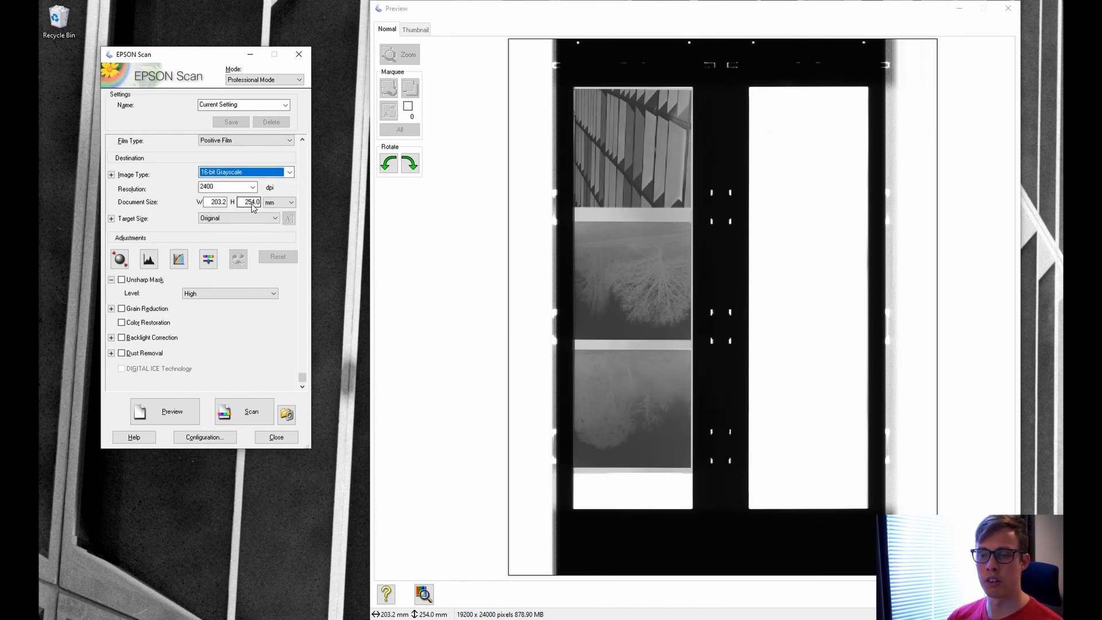
click(254, 188)
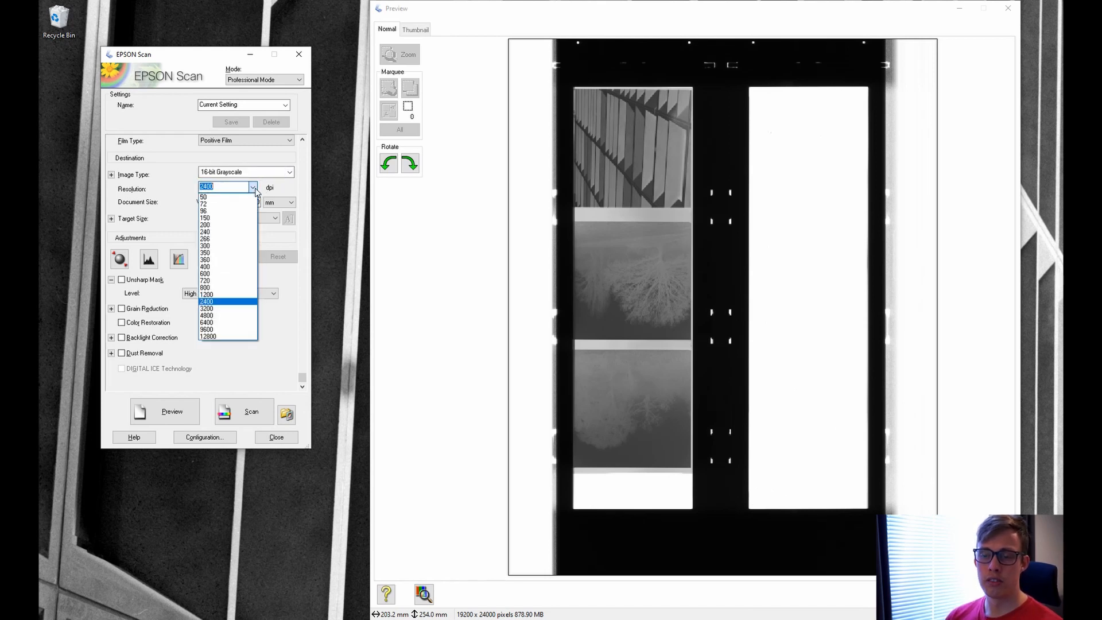
click(225, 301)
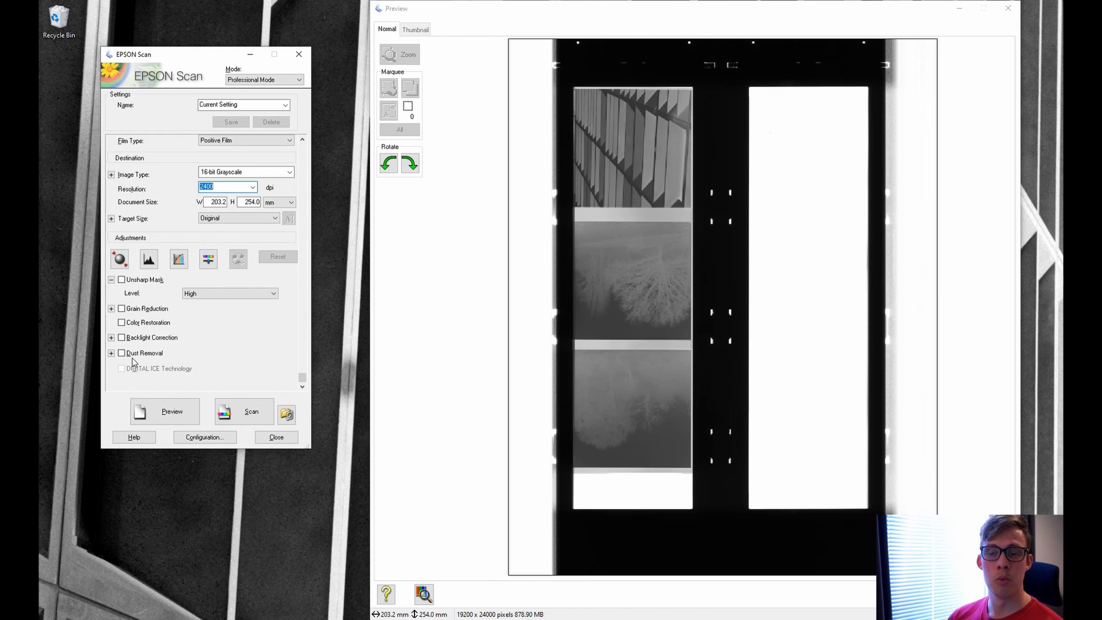
click(144, 280)
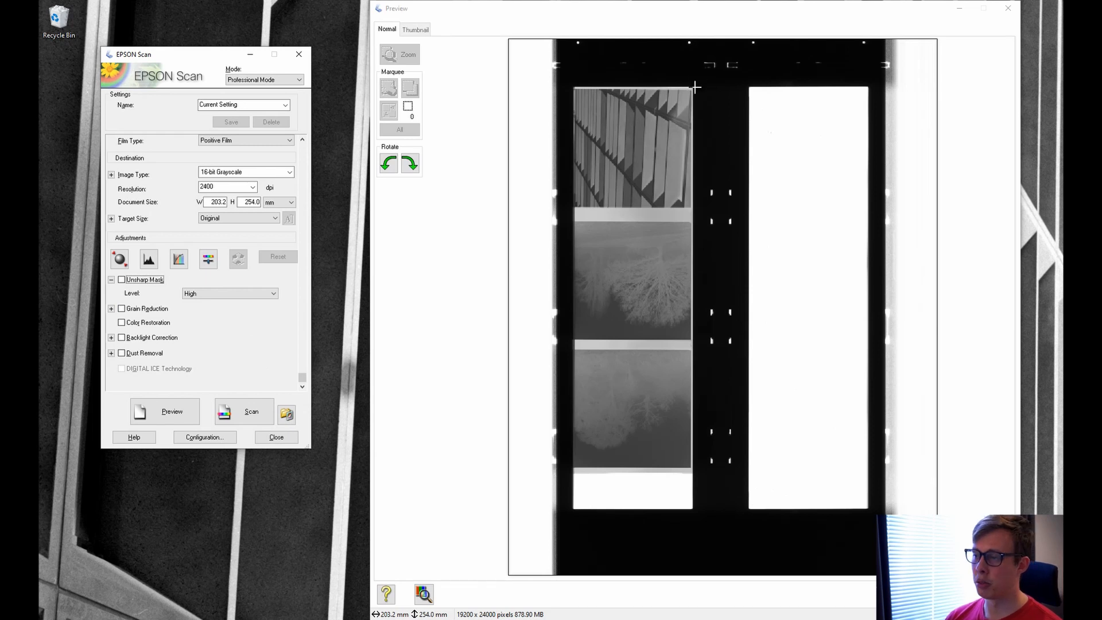
Draw a 58.4 × 58.7 mm marquee around the top film frame in the preview.
drag(695, 87, 570, 212)
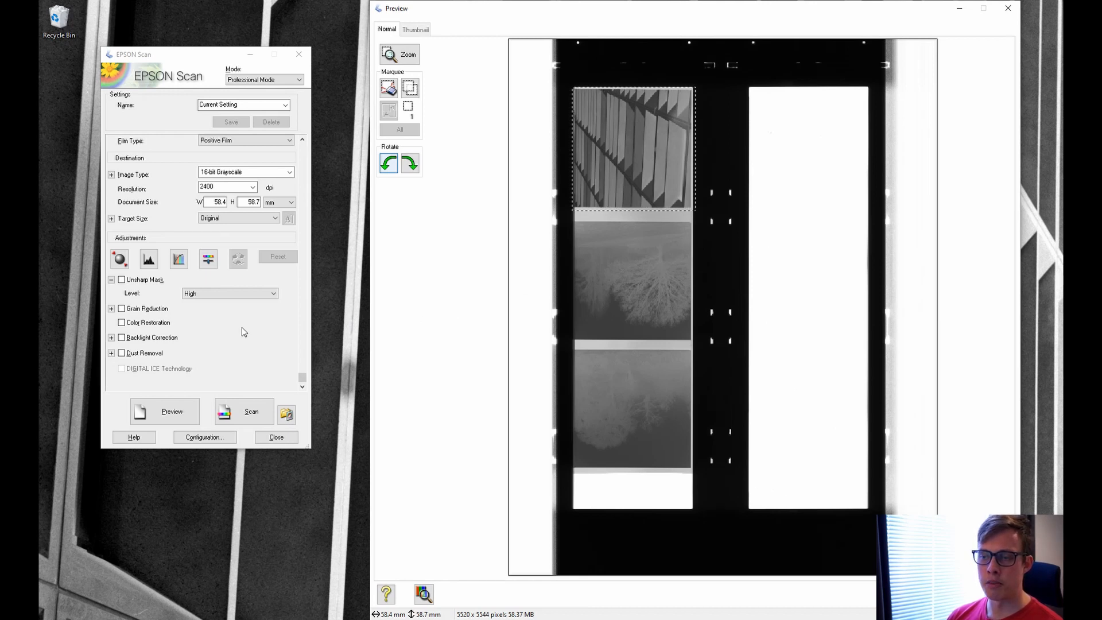
Set the top frame's contrast to -27 in Image Adjustment, leaving brightness at 0.
click(209, 259)
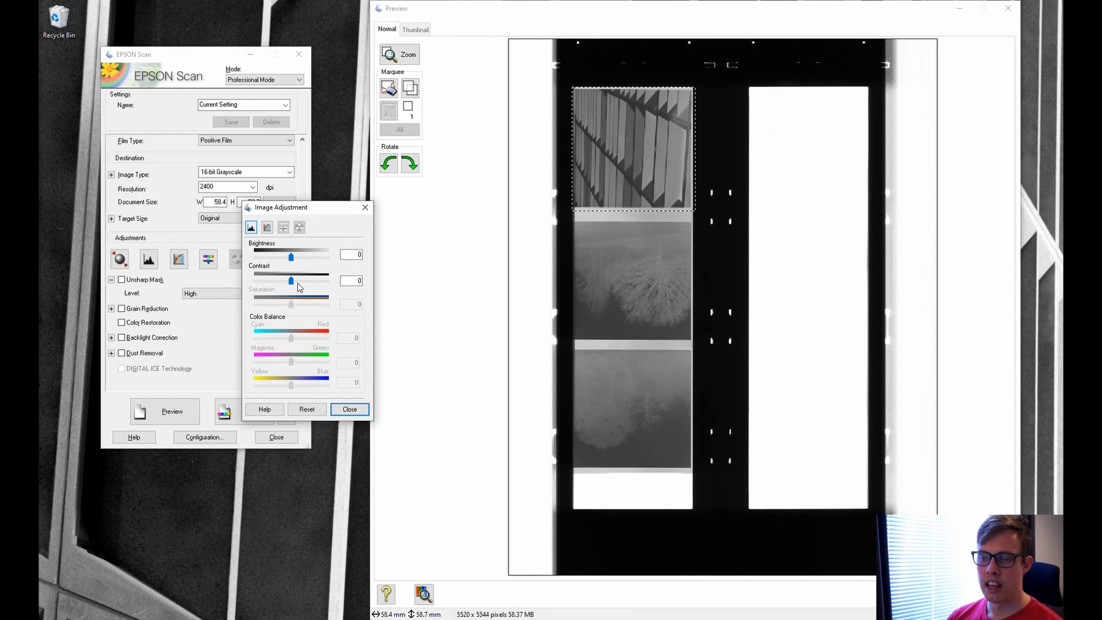
drag(291, 281, 283, 281)
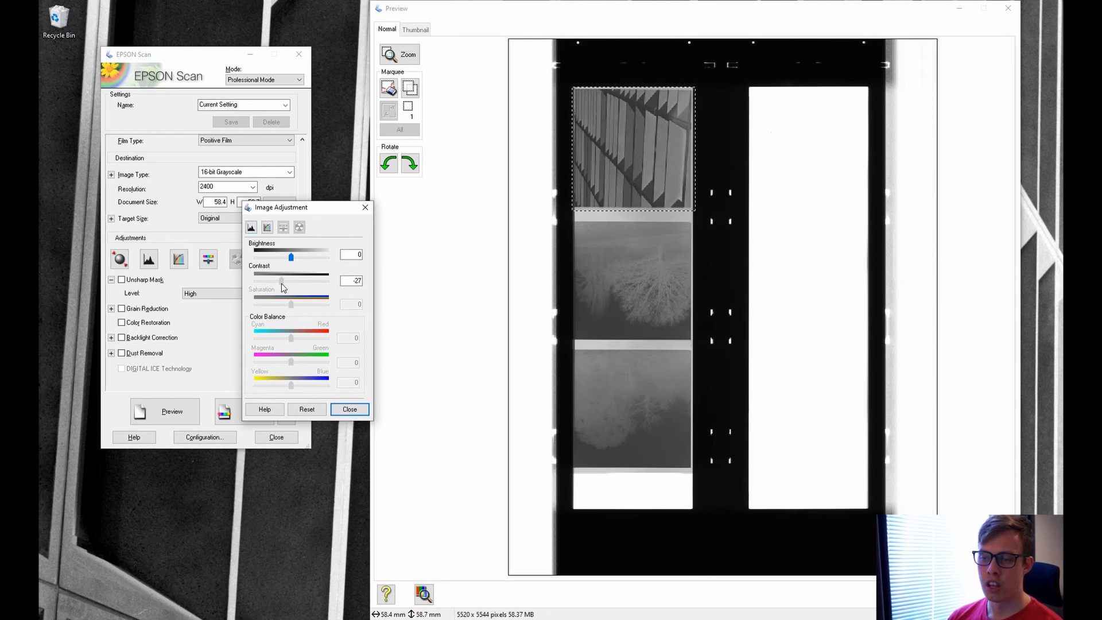
double_click(353, 280)
click(360, 280)
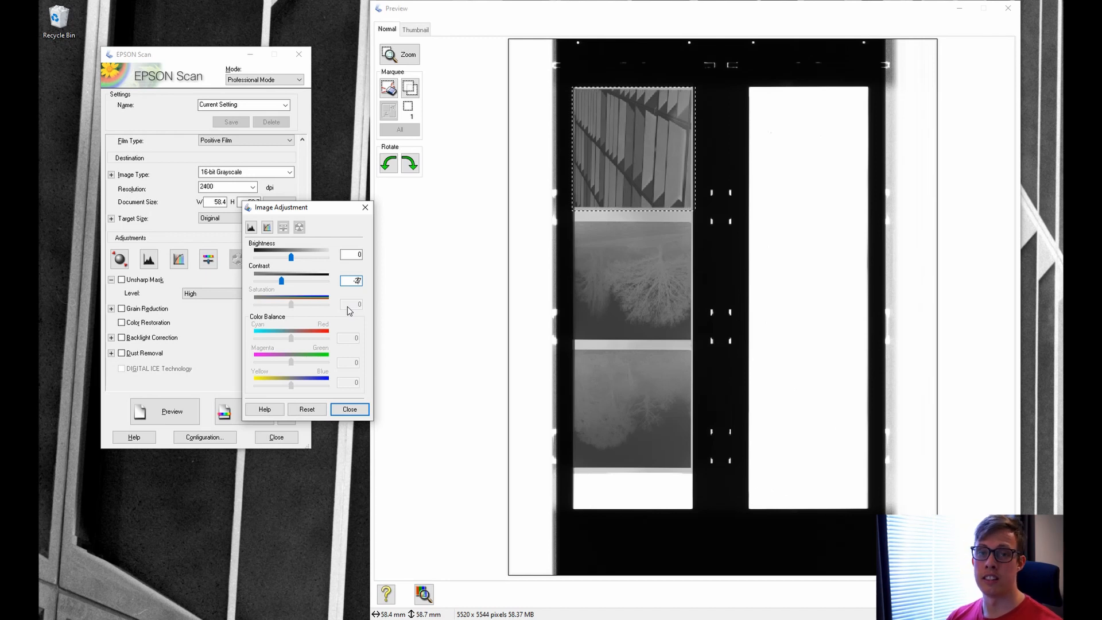
click(365, 207)
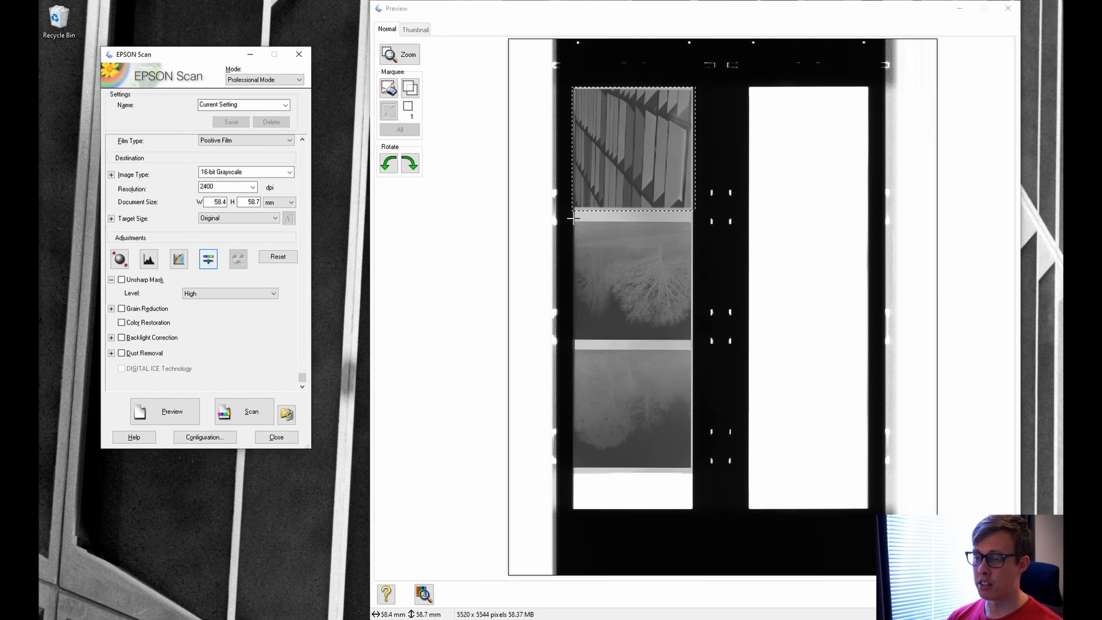
Outline the middle frame as a 58.2 × 58.4 mm marquee and set its contrast to -27.
drag(572, 221, 694, 342)
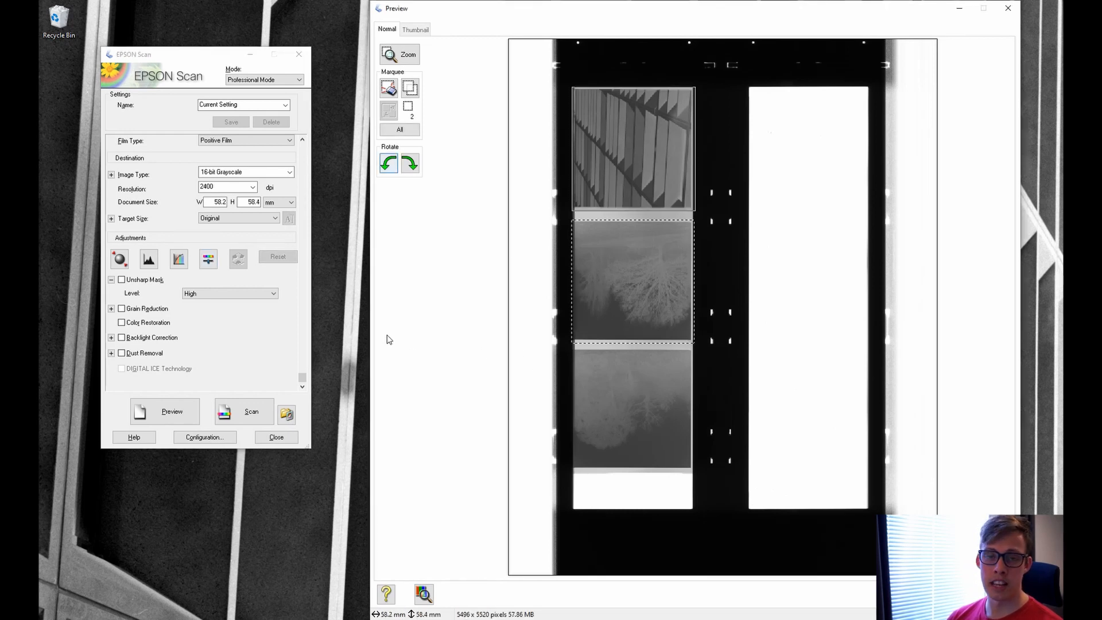
click(208, 258)
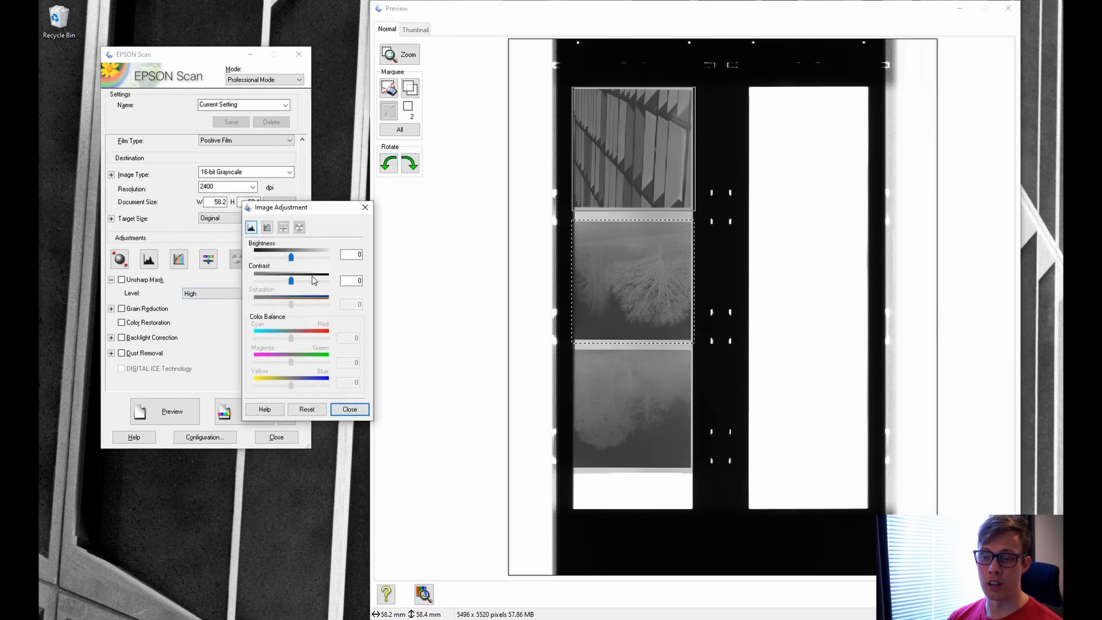
double_click(356, 280)
text(-27)
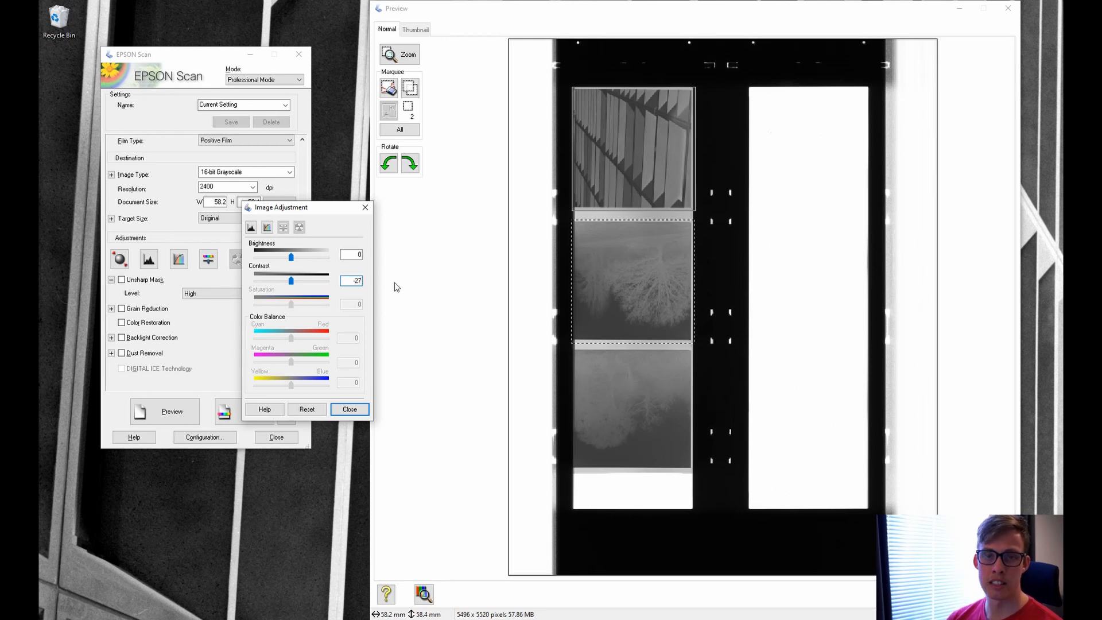
click(365, 208)
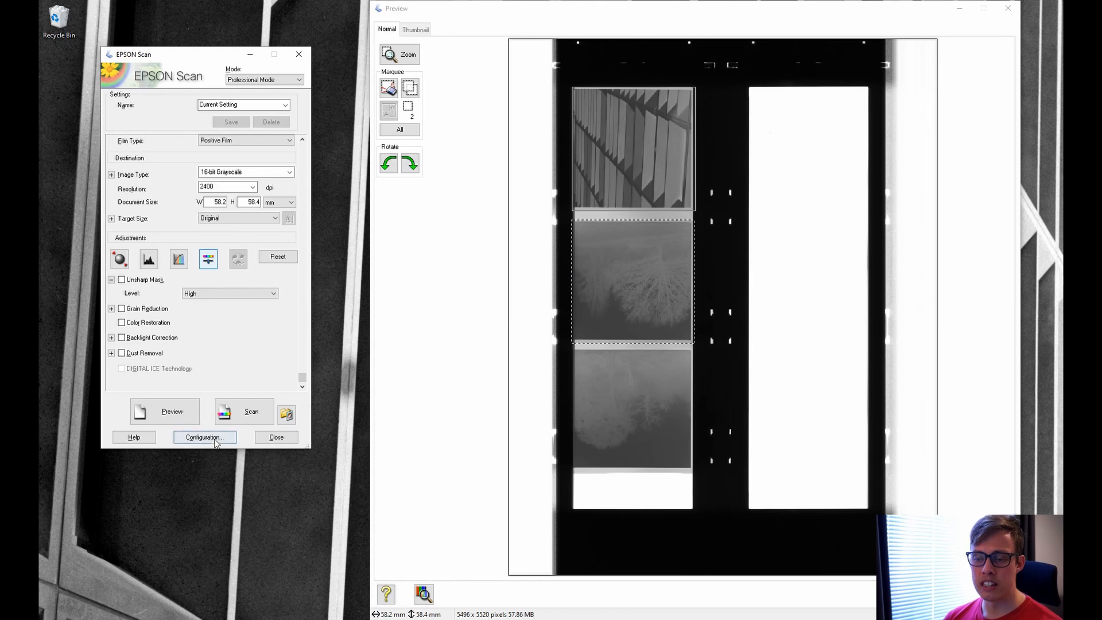
Keep TIFF (*.tif) as the save format with prefix Ilford Delta 400 [120], start number 013.
click(234, 412)
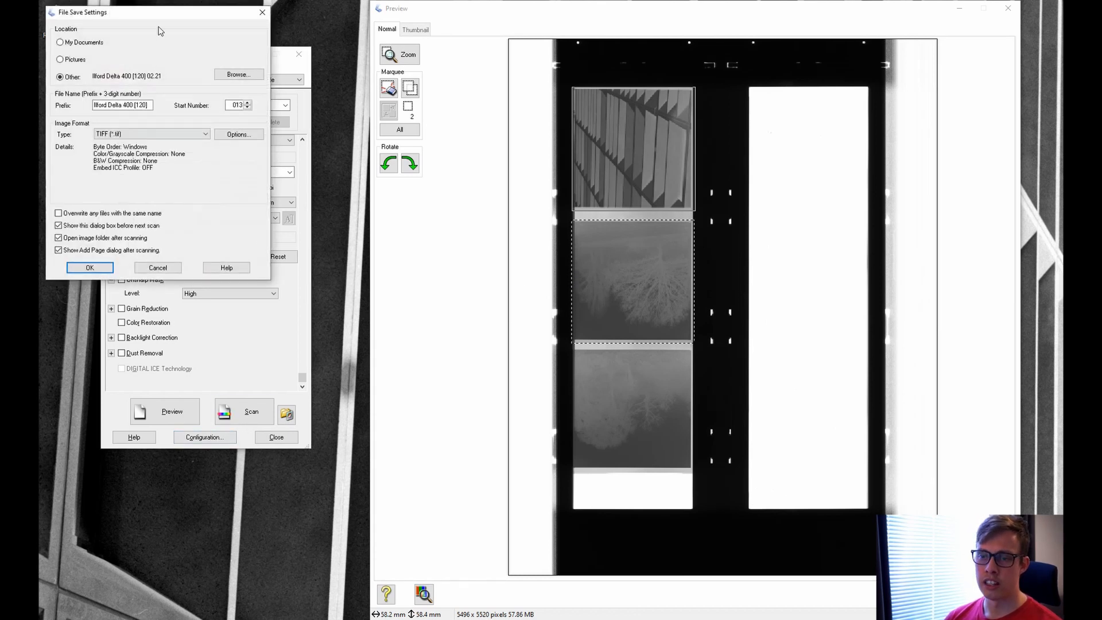
drag(158, 12, 298, 92)
click(334, 216)
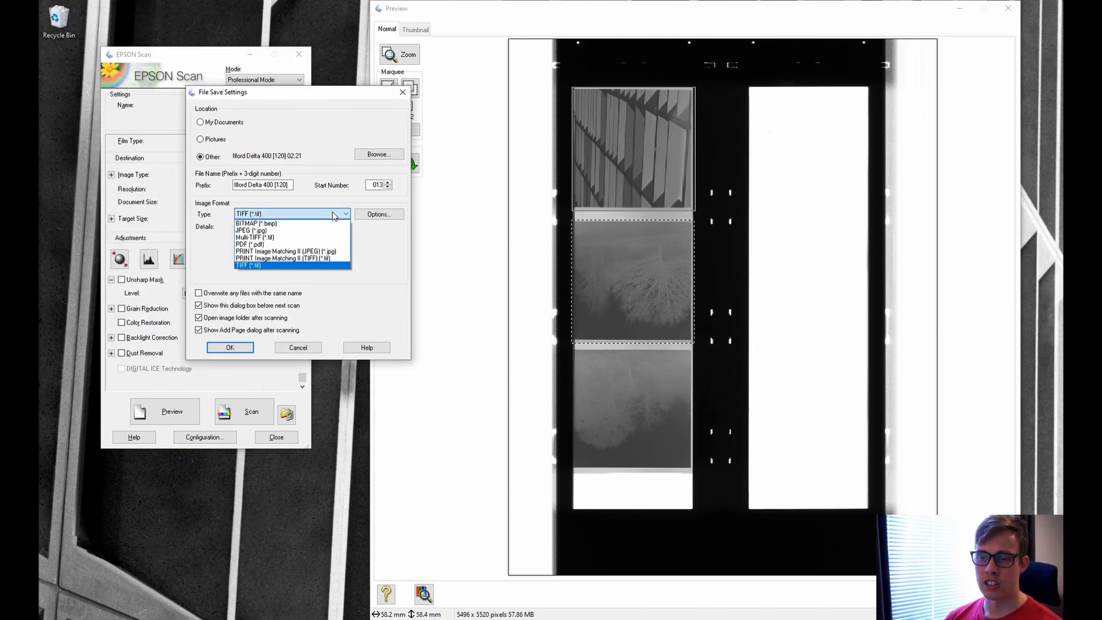
click(334, 216)
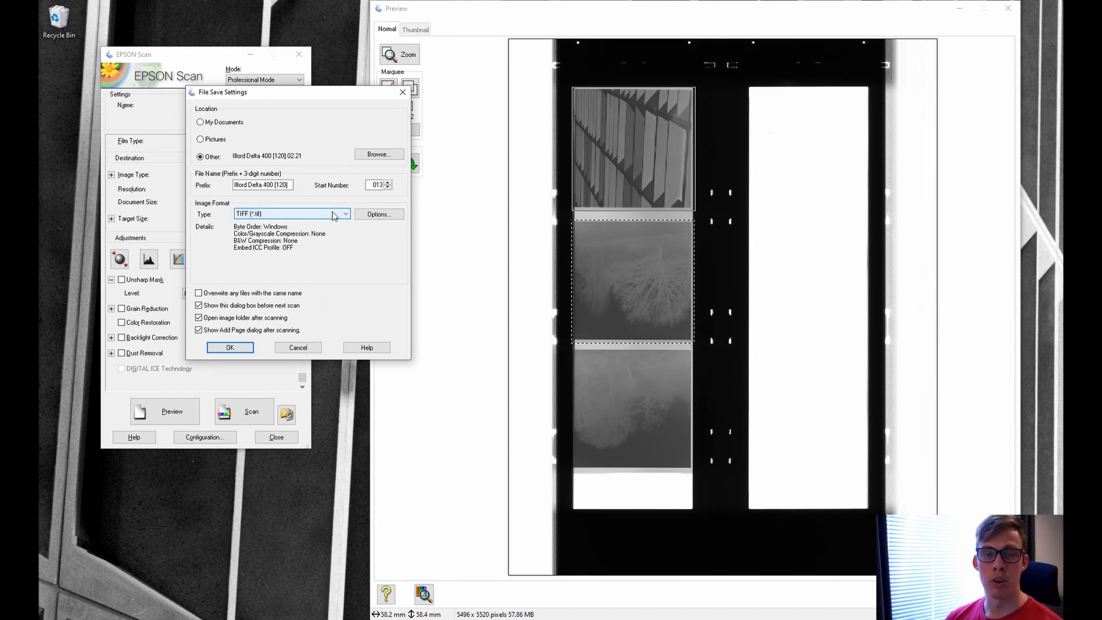
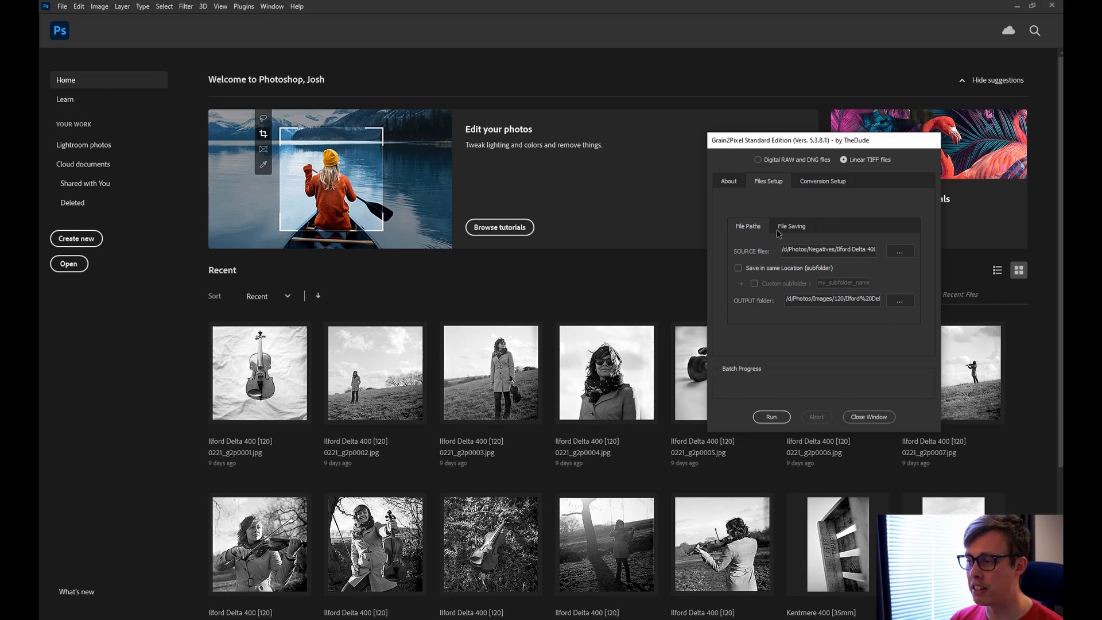
Review Grain2Pixel's Conversion and Post-Conversion options, ending on Interactive Crop with Manual film base sampling.
click(825, 182)
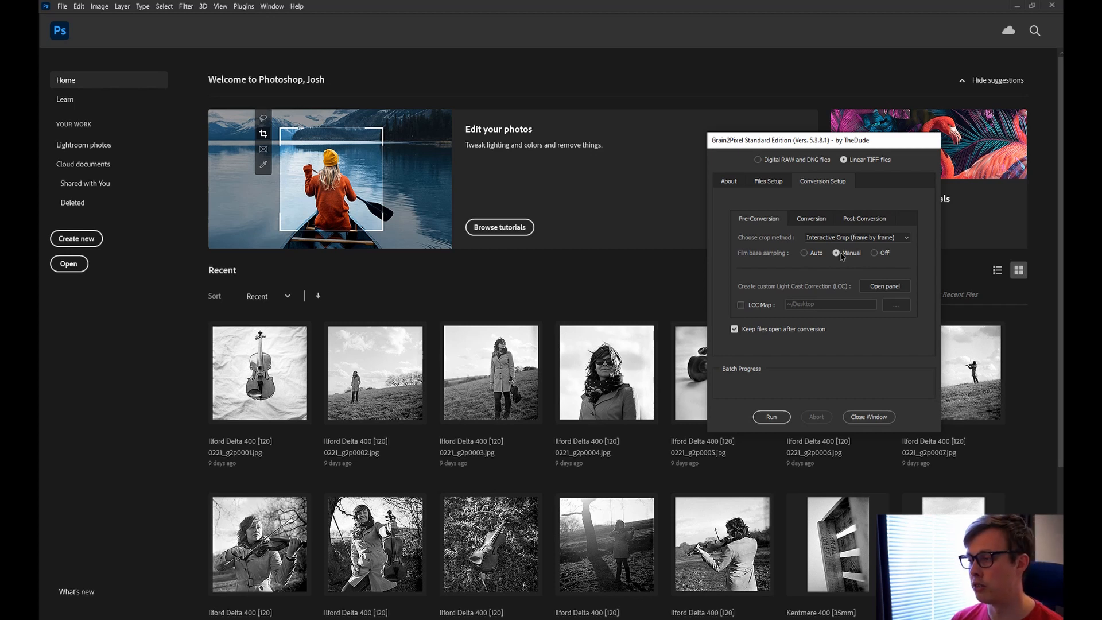
click(824, 218)
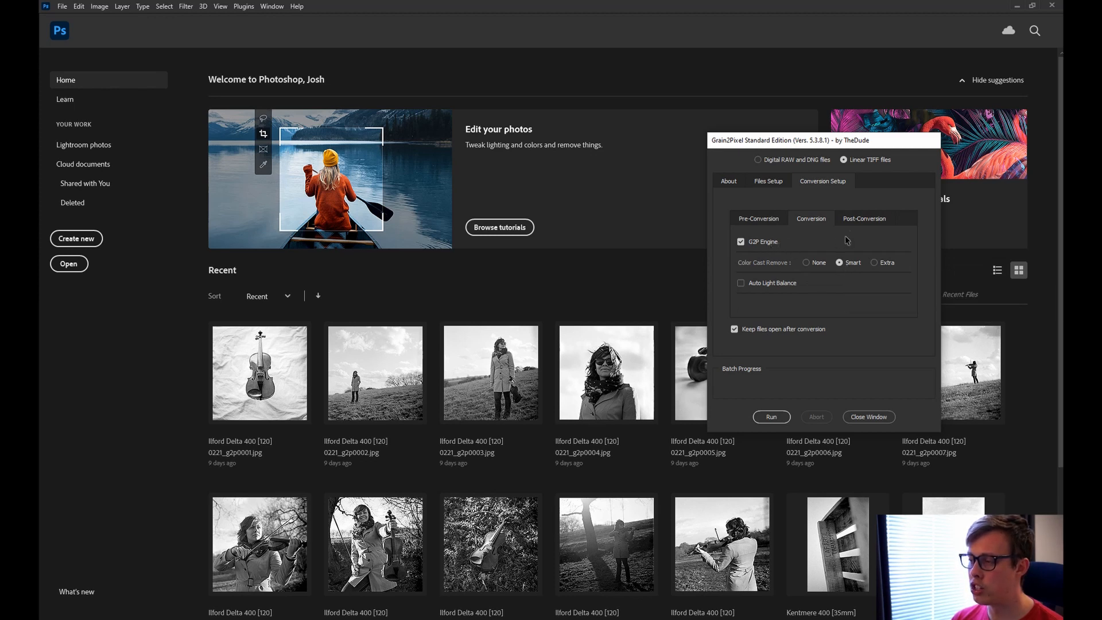
click(855, 221)
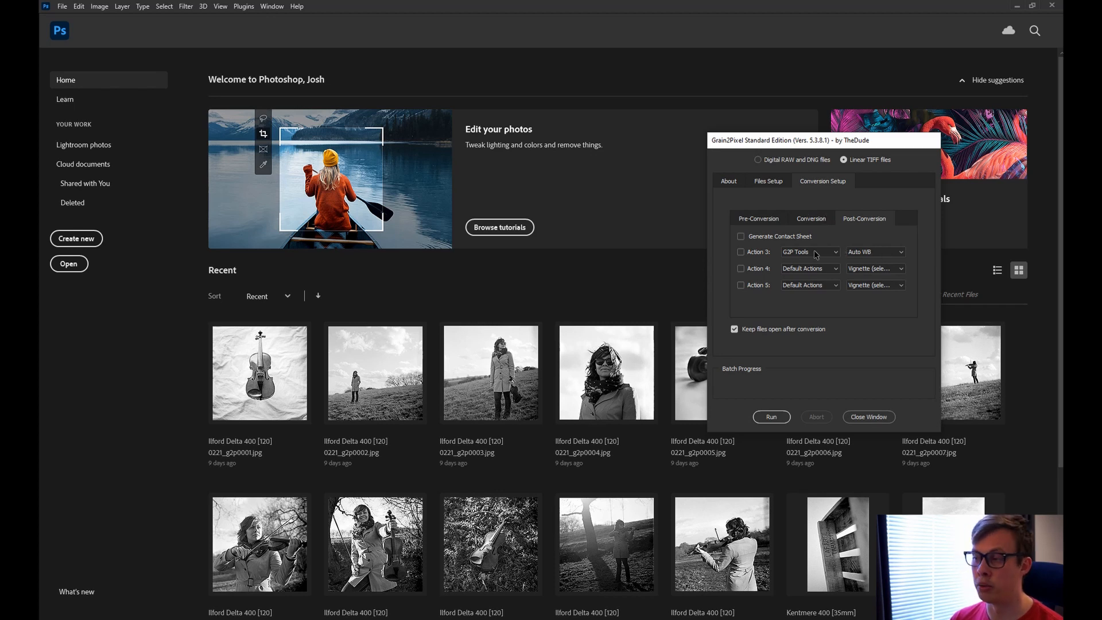
click(766, 220)
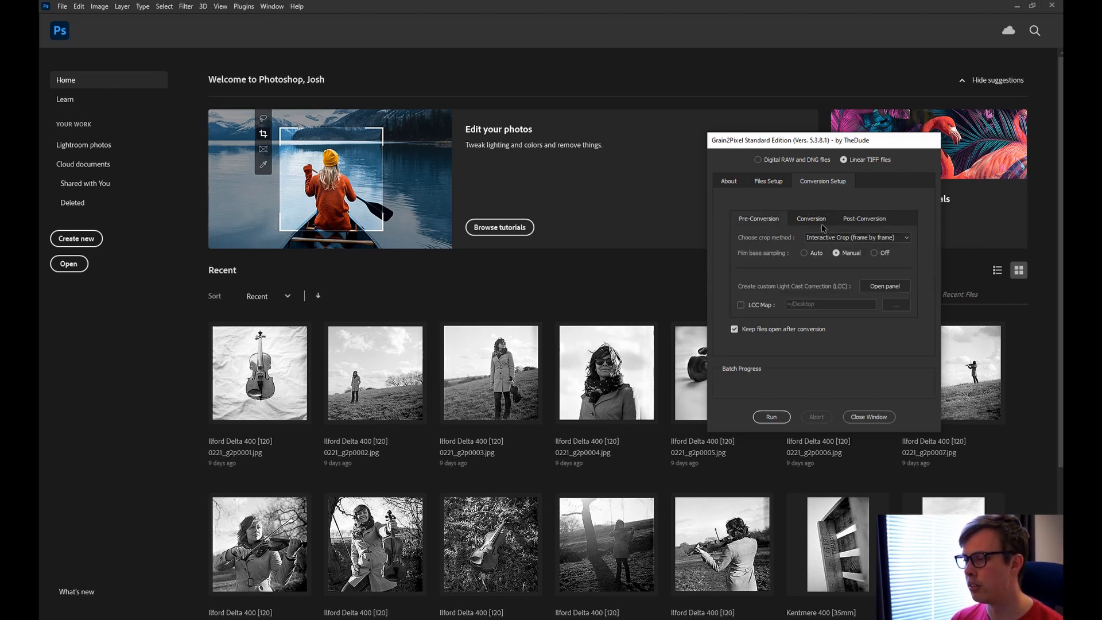
Select both scanned TIFF files on the Desktop as Grain2Pixel's source files.
click(785, 179)
click(899, 252)
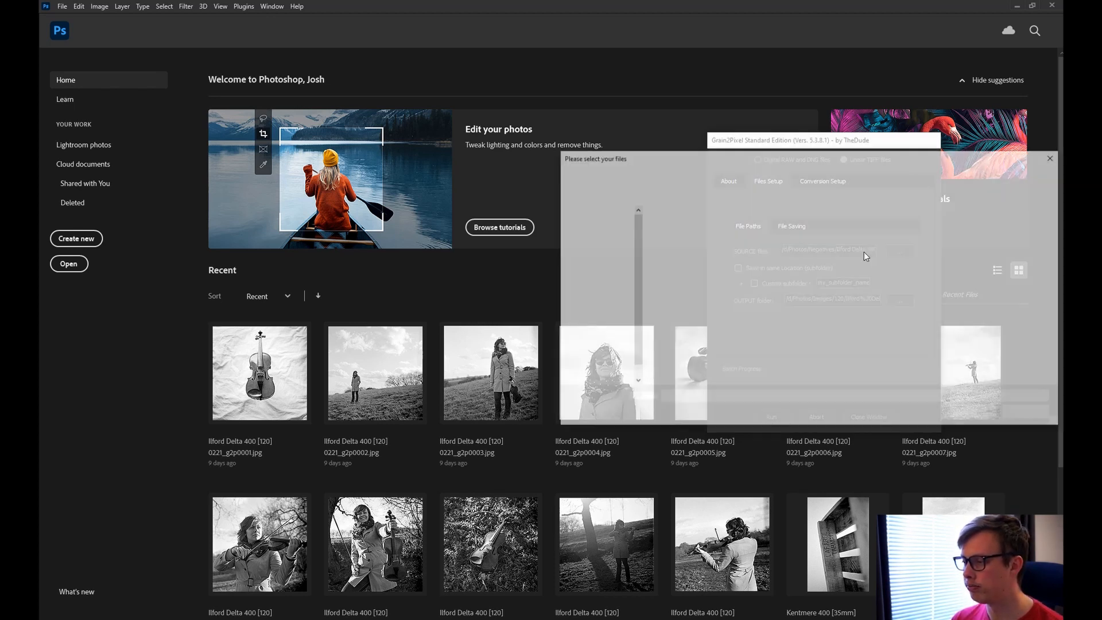
click(597, 257)
drag(816, 280, 678, 231)
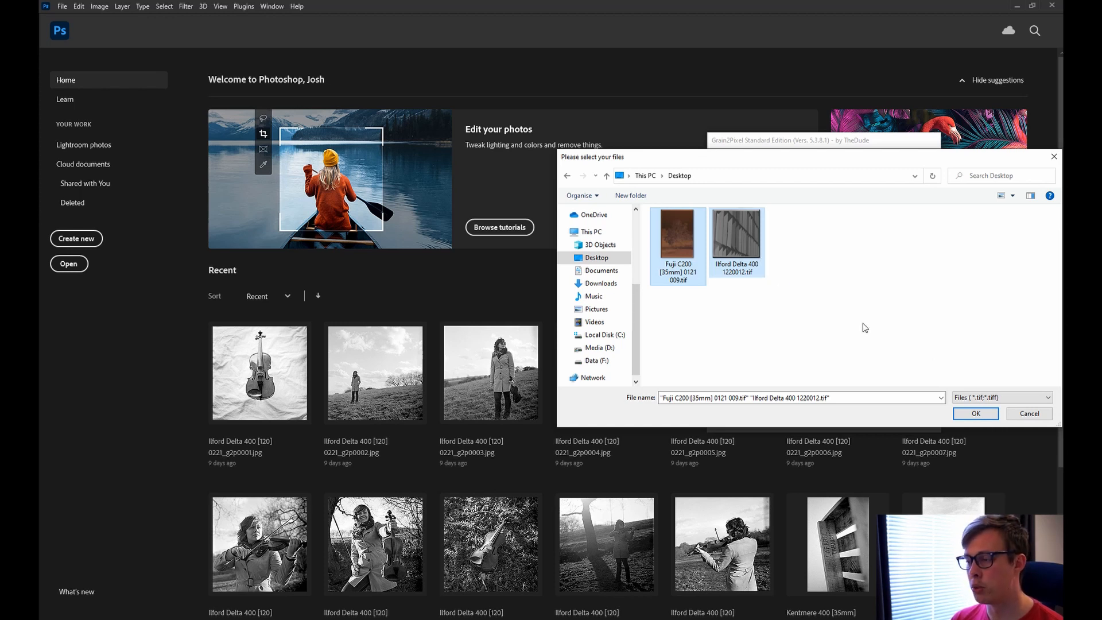
click(974, 414)
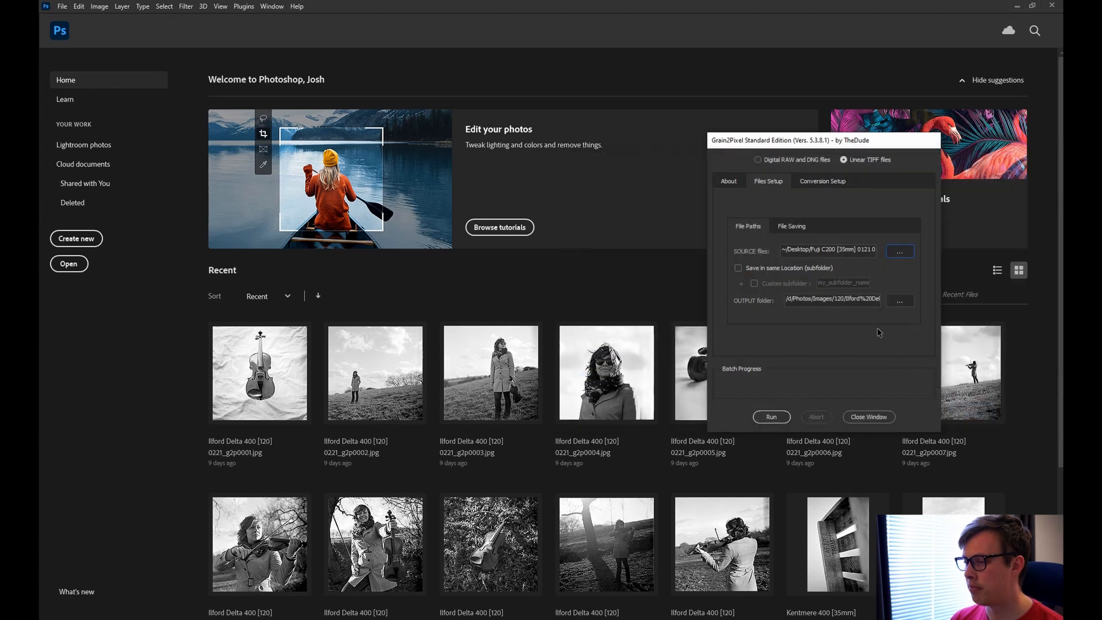
Set the Desktop as the output folder and start converting the two scans.
click(899, 301)
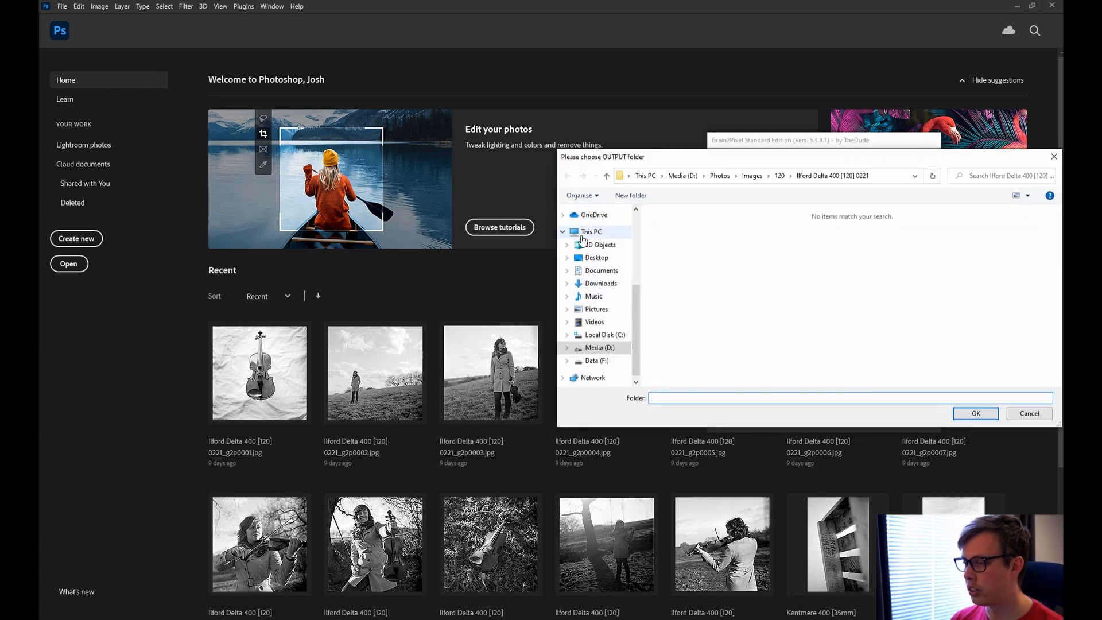
click(597, 263)
click(975, 413)
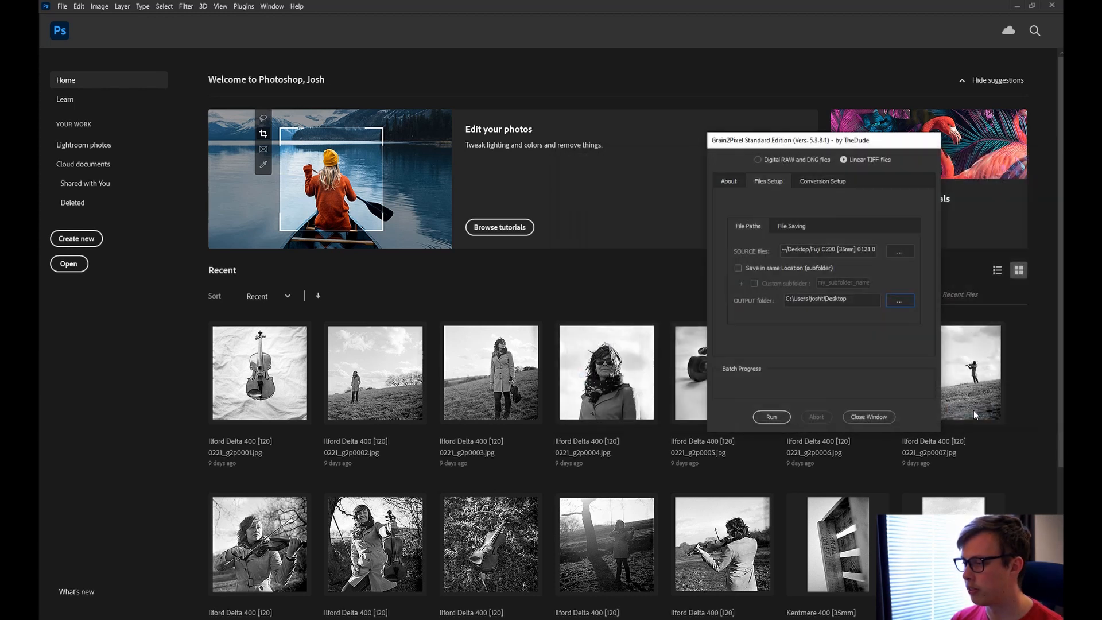
click(772, 417)
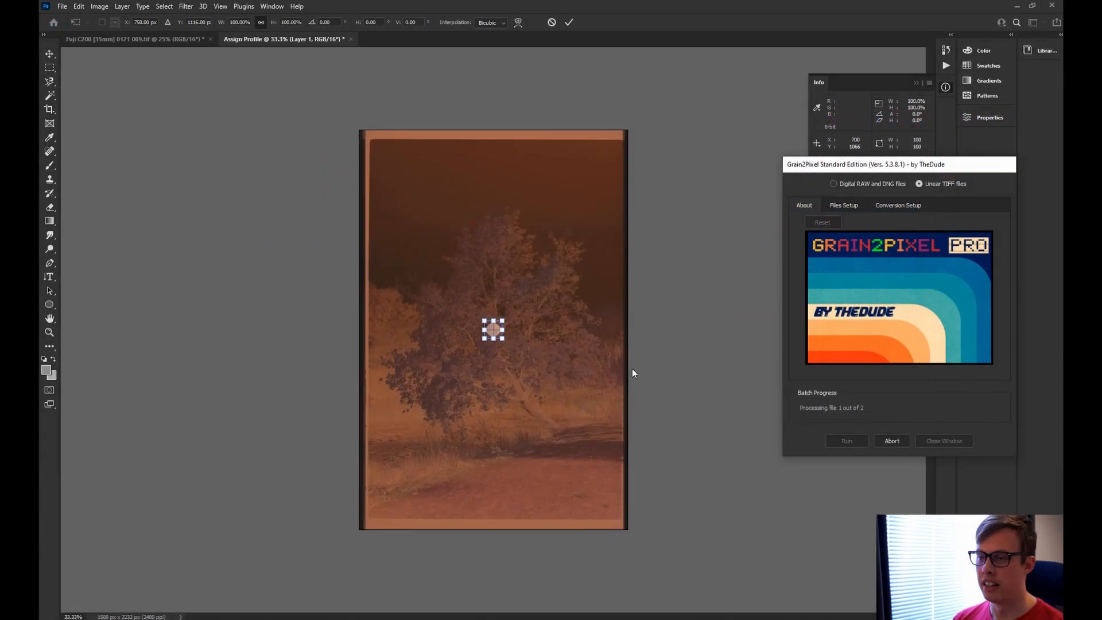
Place the film base sample on the tree negative's border and answer the sampling prompts.
drag(497, 335, 540, 138)
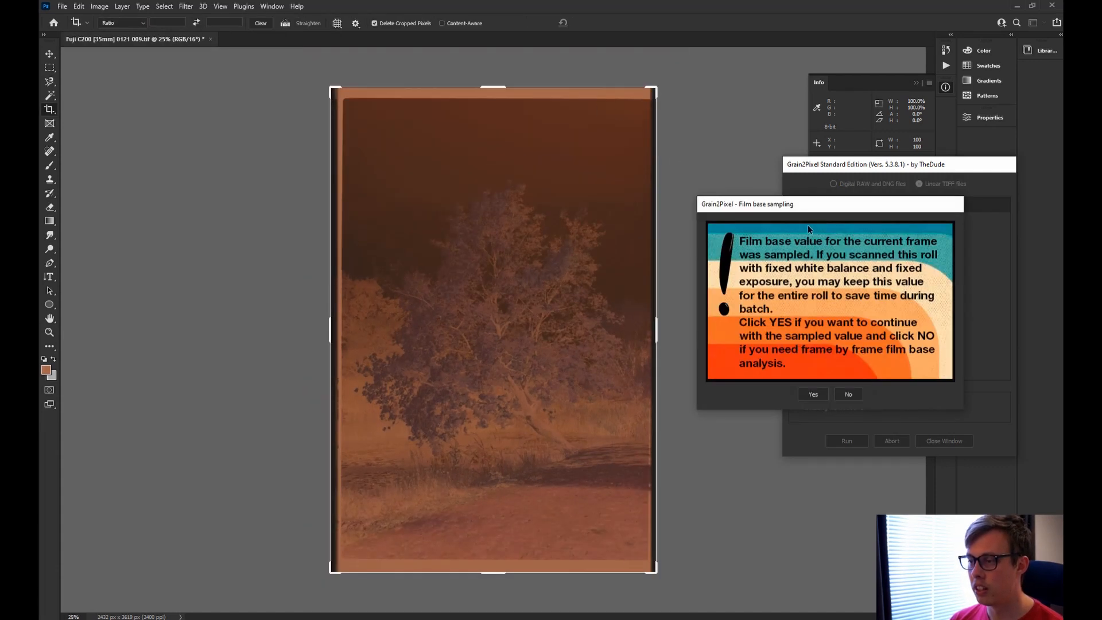
click(848, 397)
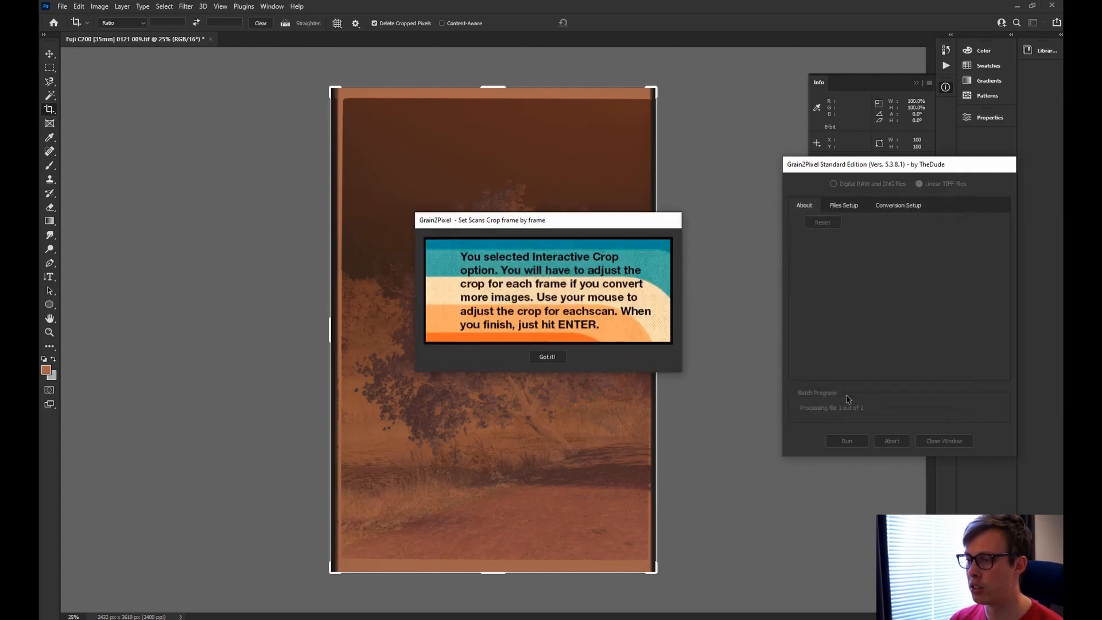
click(547, 356)
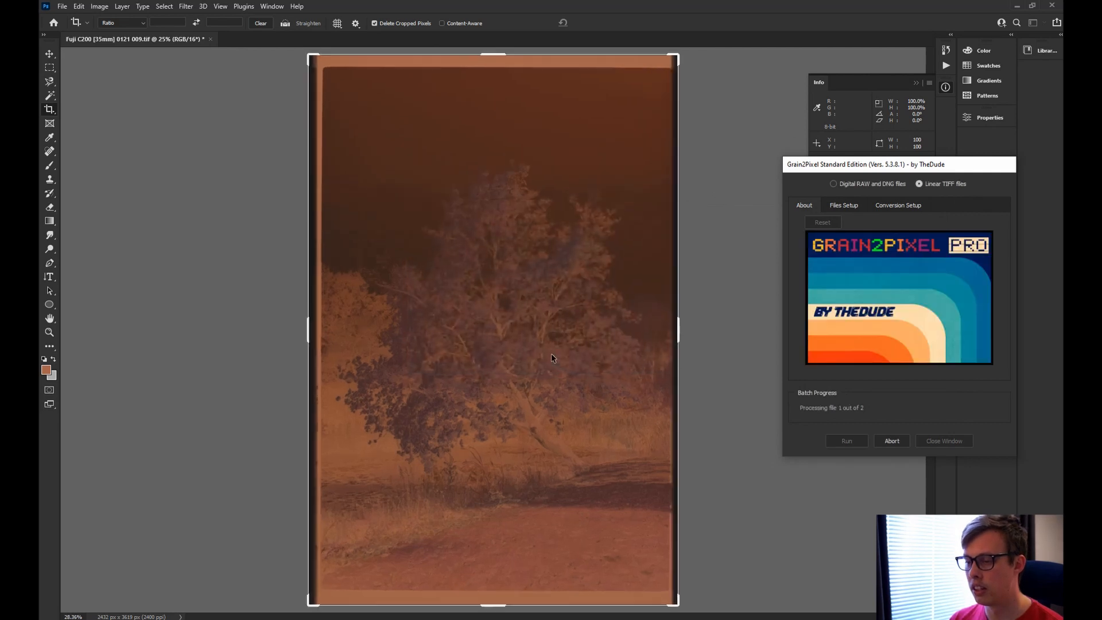
Crop the tree frame inside its film border on all four sides to 2280 × 3403 px.
drag(497, 87, 497, 100)
drag(496, 560, 496, 545)
drag(661, 329, 657, 330)
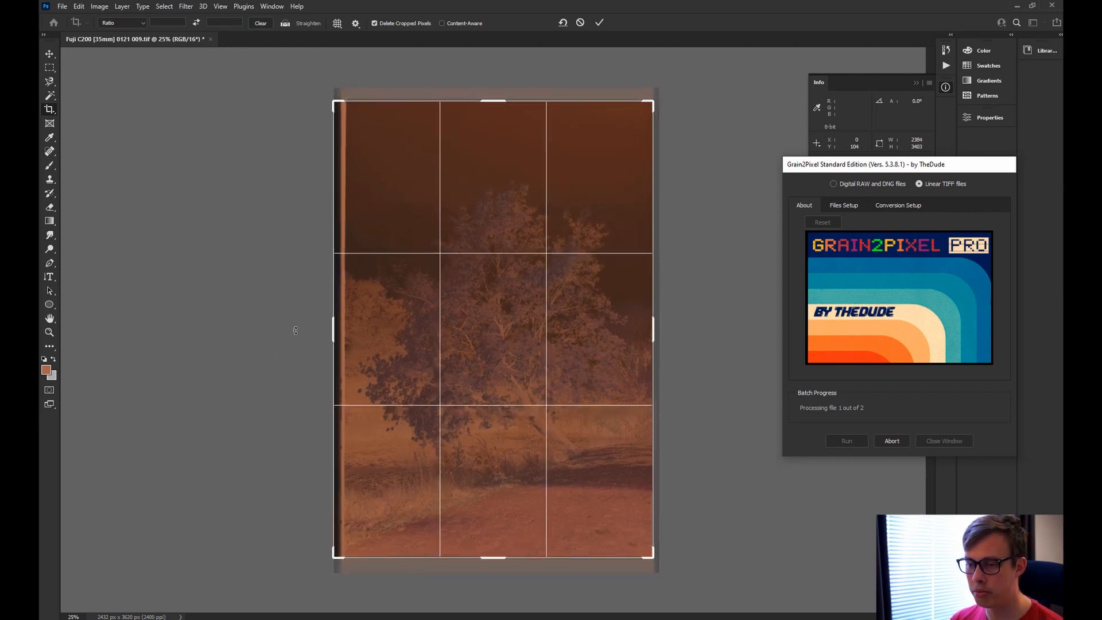
drag(335, 332, 342, 333)
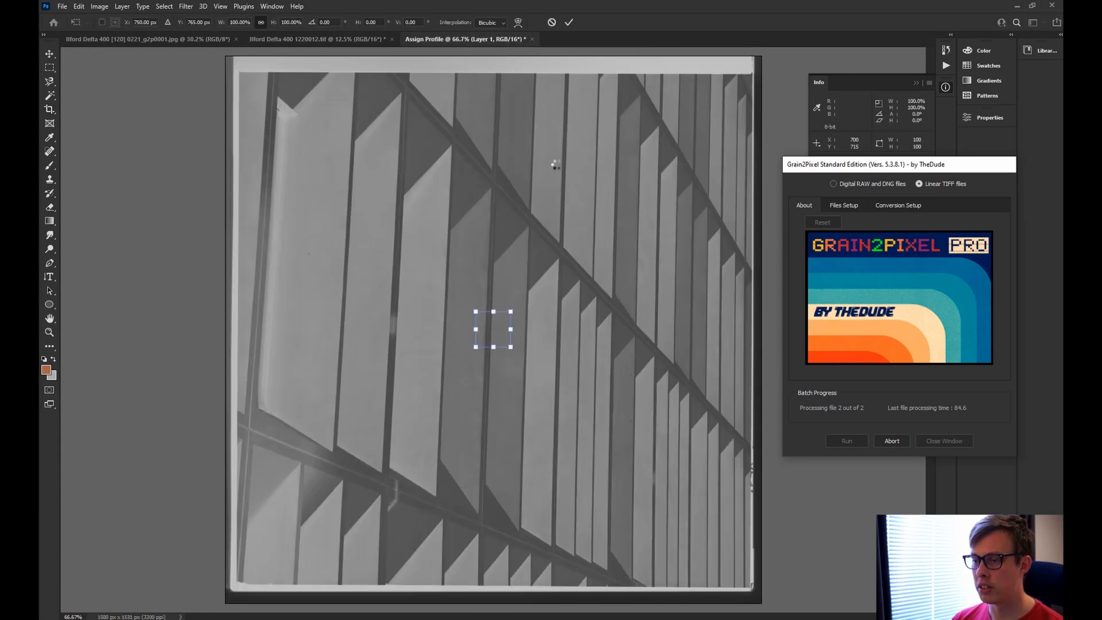
Sample the facade scan's film border, then crop all four edges inside it and apply.
drag(494, 332, 497, 66)
key(Return)
drag(493, 76, 495, 84)
drag(497, 572, 497, 559)
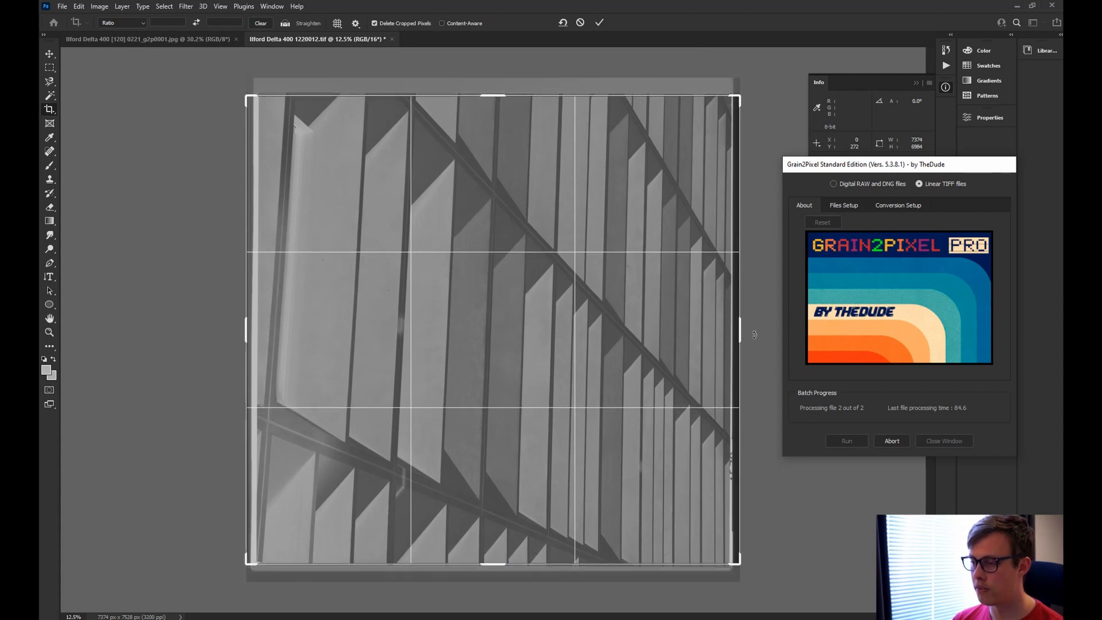
drag(740, 325, 730, 327)
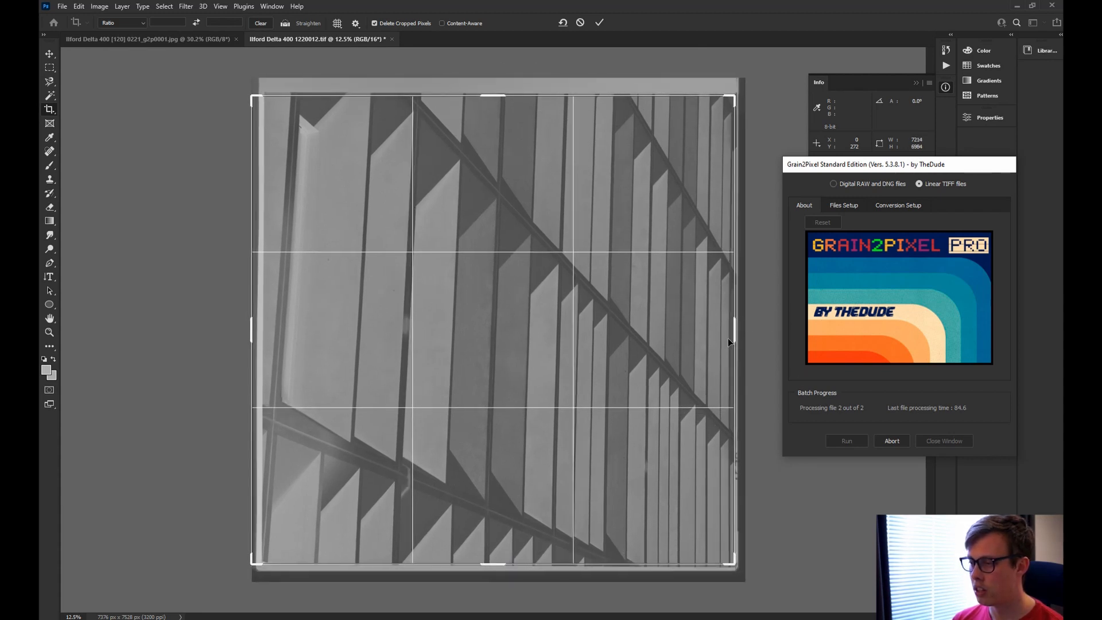
drag(251, 330, 258, 331)
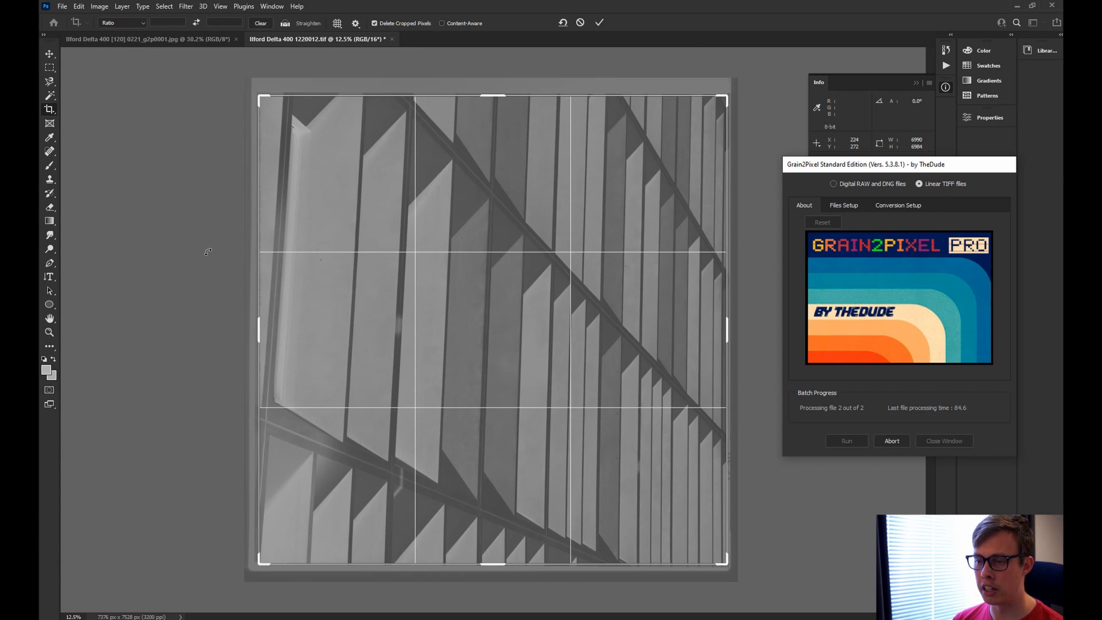
key(Return)
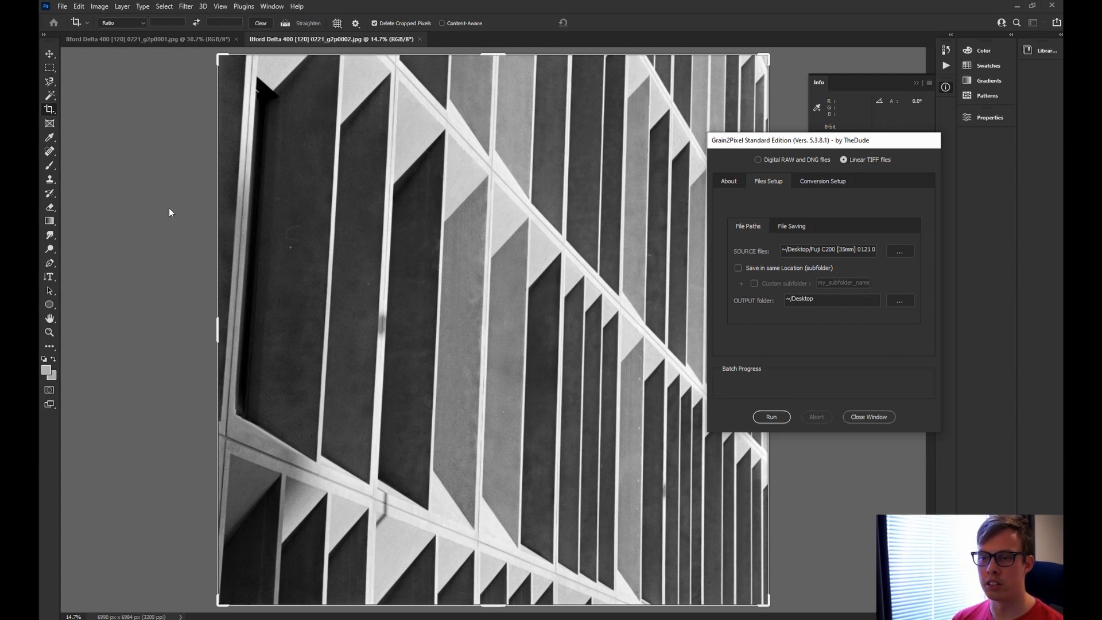
Close the Grain2Pixel window and compare both positives, ending on the tree image 0221_g2p0001.jpg.
drag(779, 140, 885, 198)
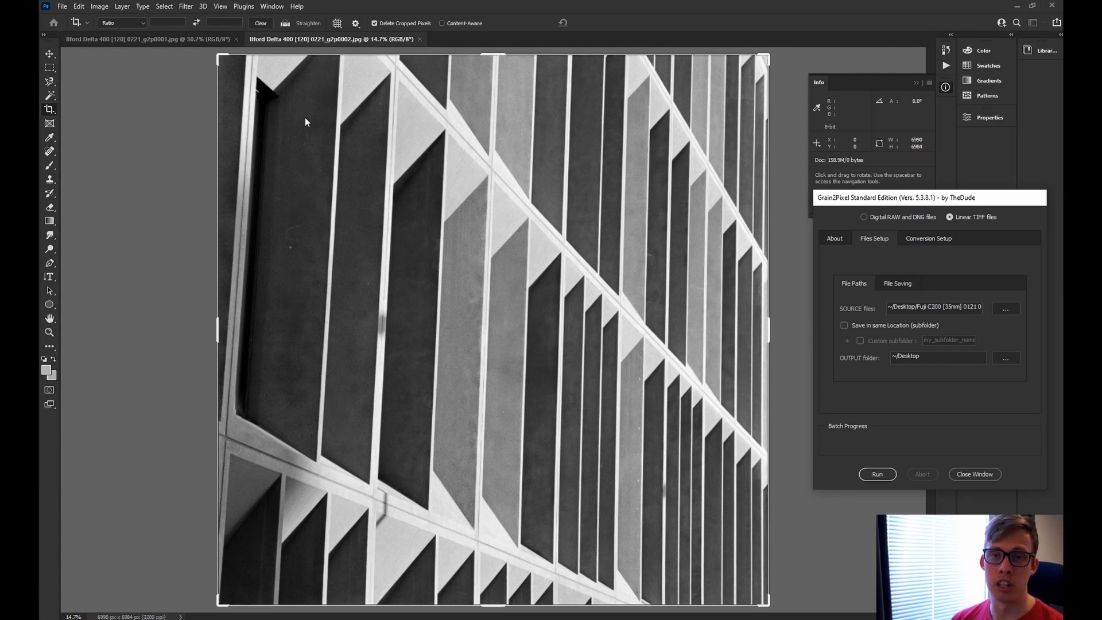
click(967, 474)
click(166, 40)
click(256, 42)
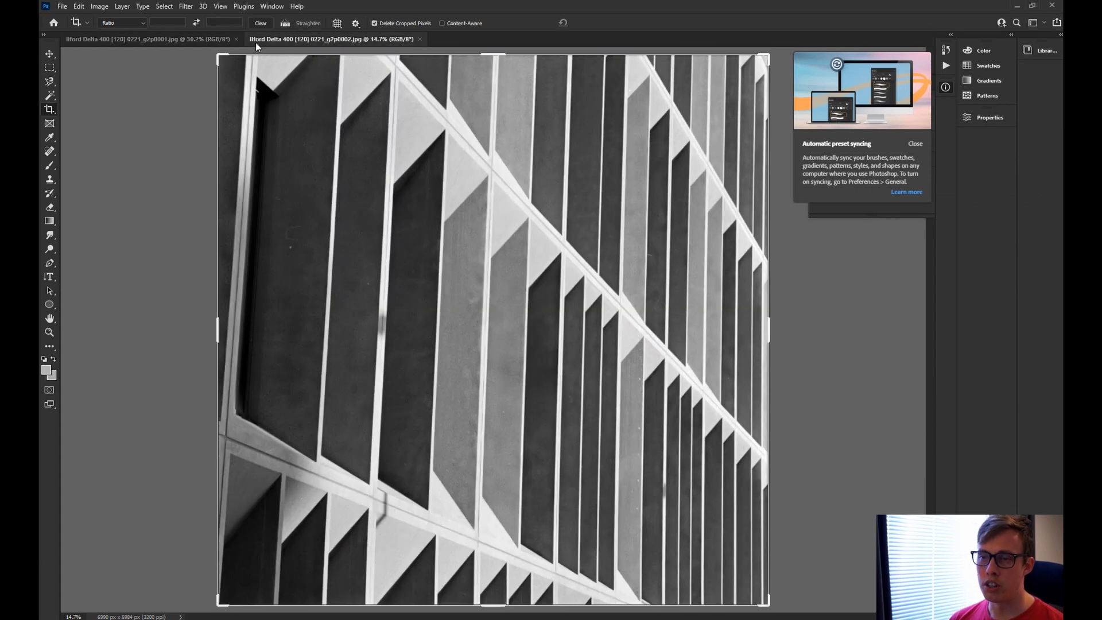
click(179, 43)
click(253, 40)
click(202, 43)
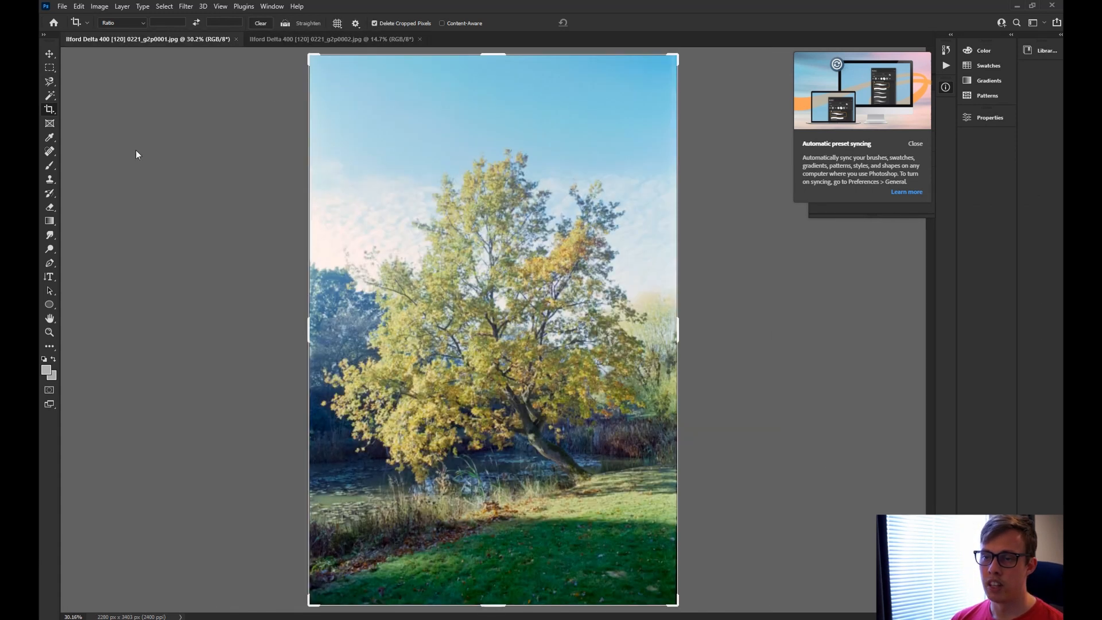
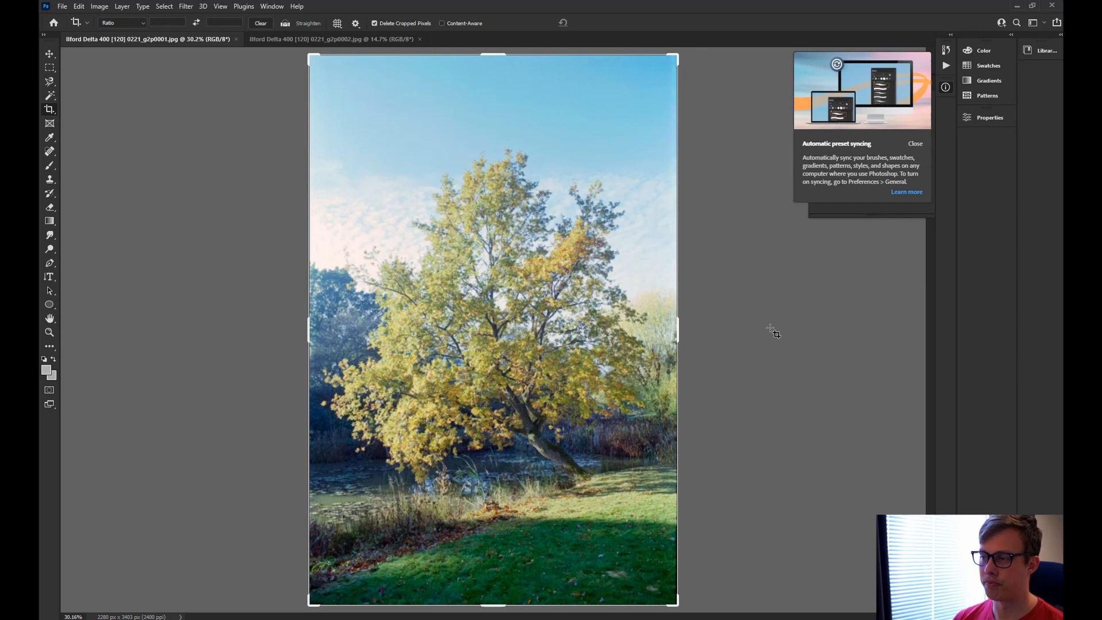
Open Camera Raw on the tree photo, close the preset-syncing notice, and move and enlarge the window.
key(ctrl+shift+a)
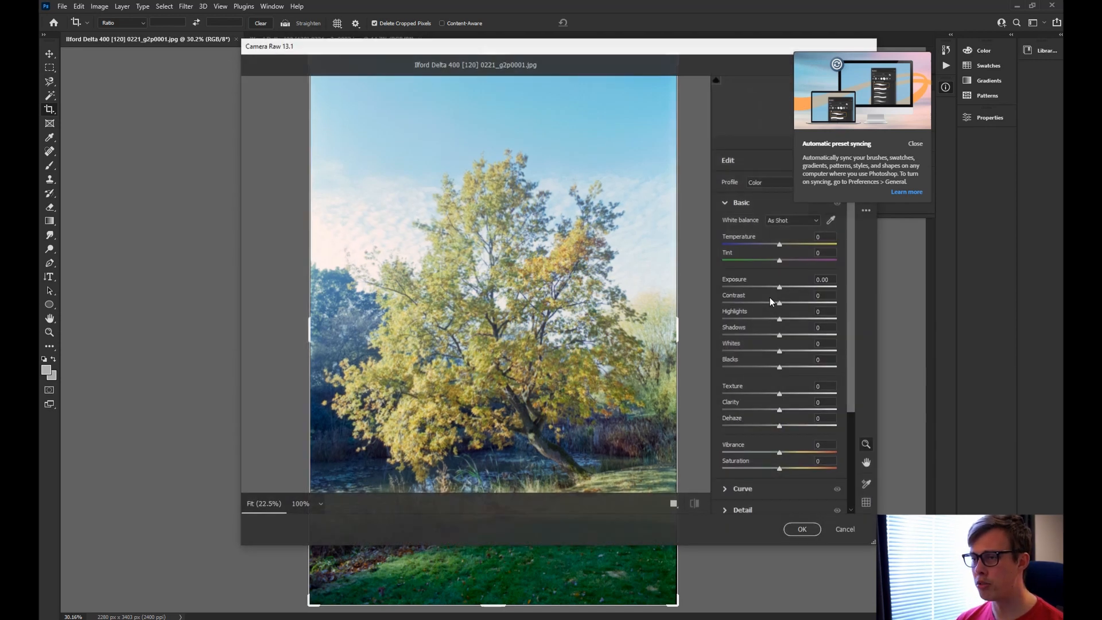
click(915, 144)
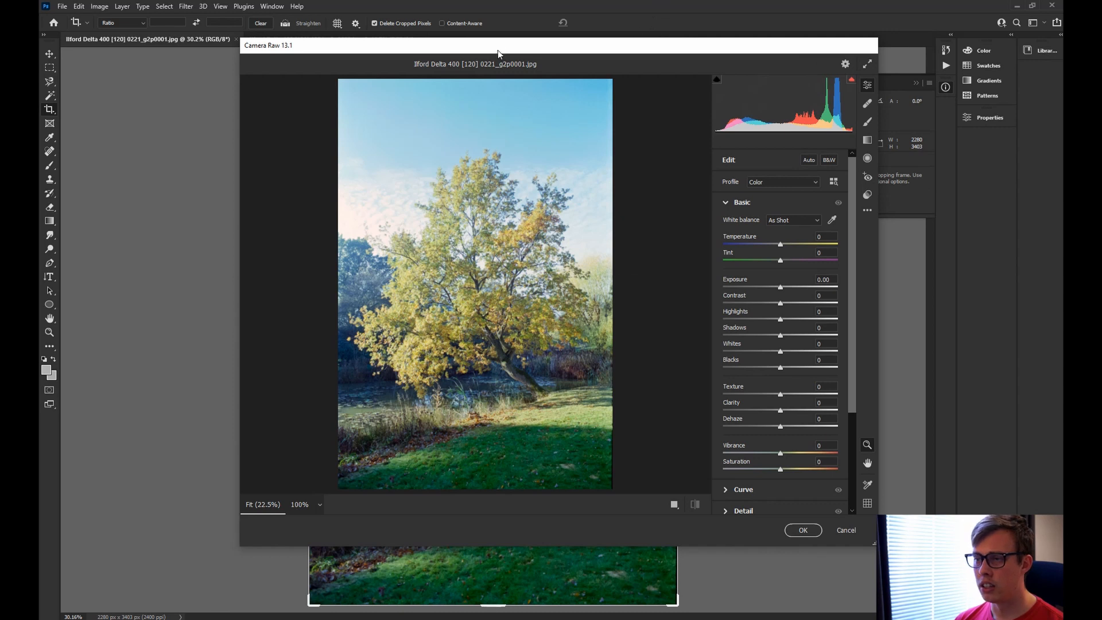
drag(498, 50, 473, 40)
drag(852, 536, 988, 586)
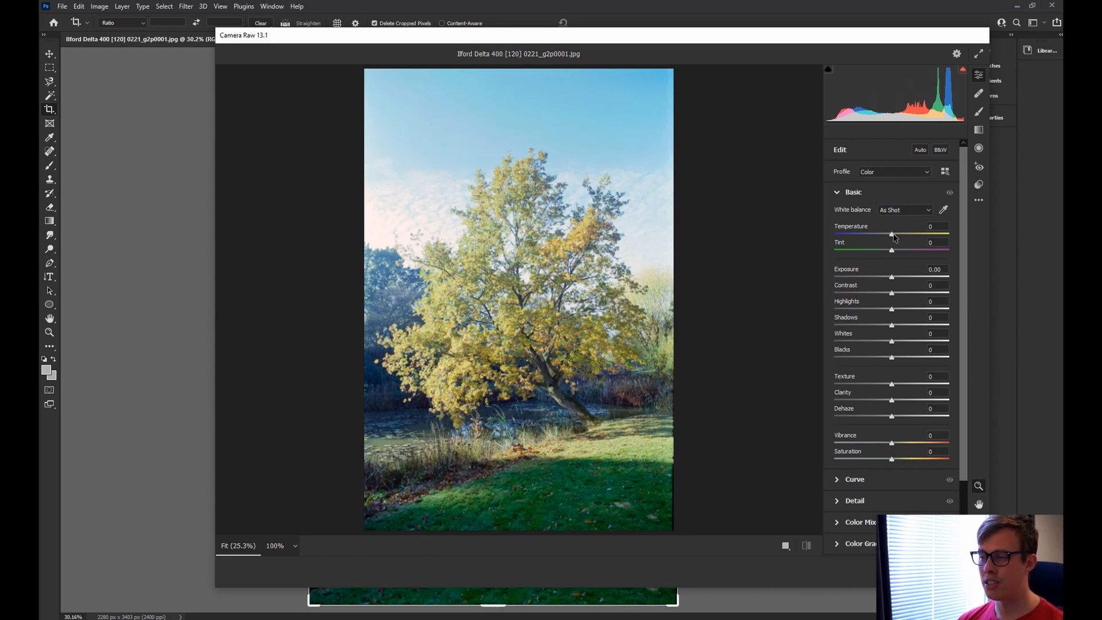
In the Basic panel, set Temperature +5, Tint +4, Exposure +0.05 and Contrast +11.
key(Up)
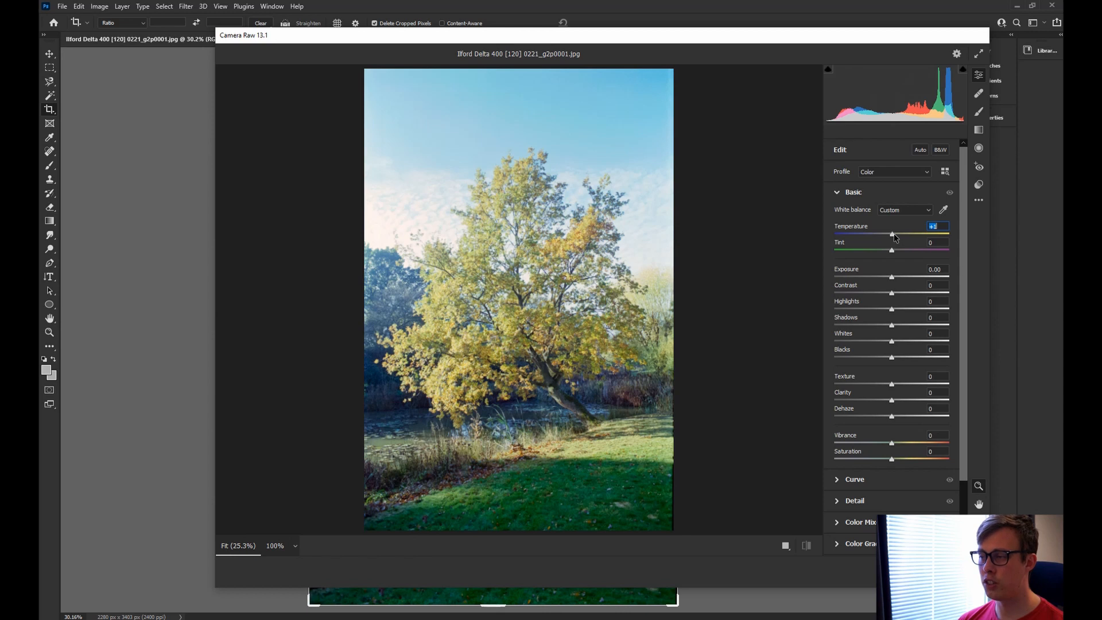
drag(894, 235, 897, 236)
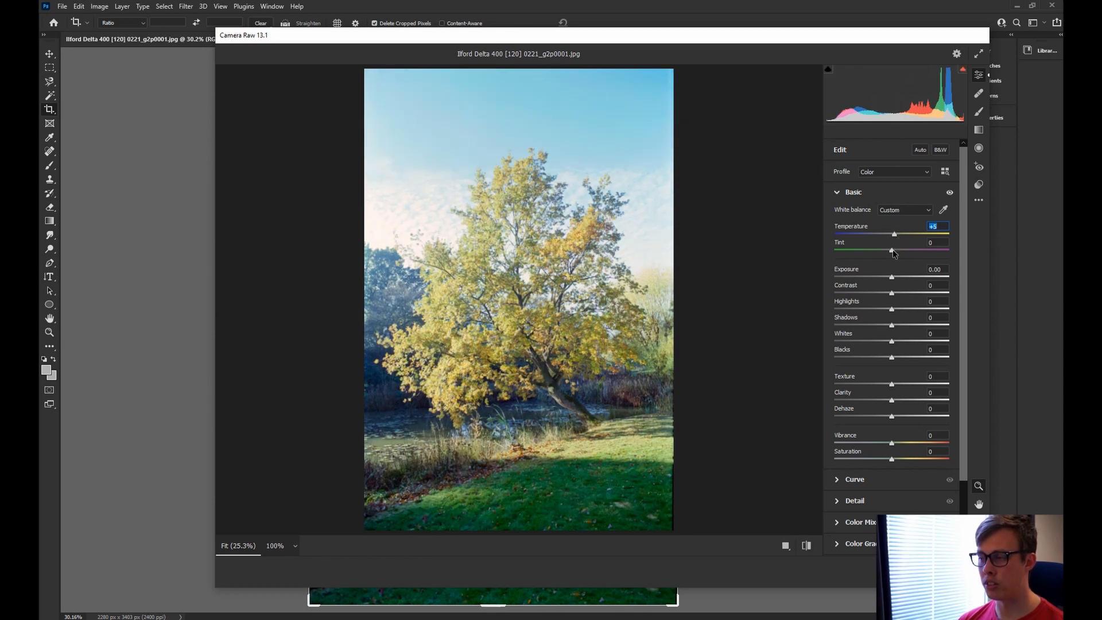
mouse_move(893, 251)
mouse_down()
mouse_move(905, 253)
mouse_move(896, 253)
mouse_up()
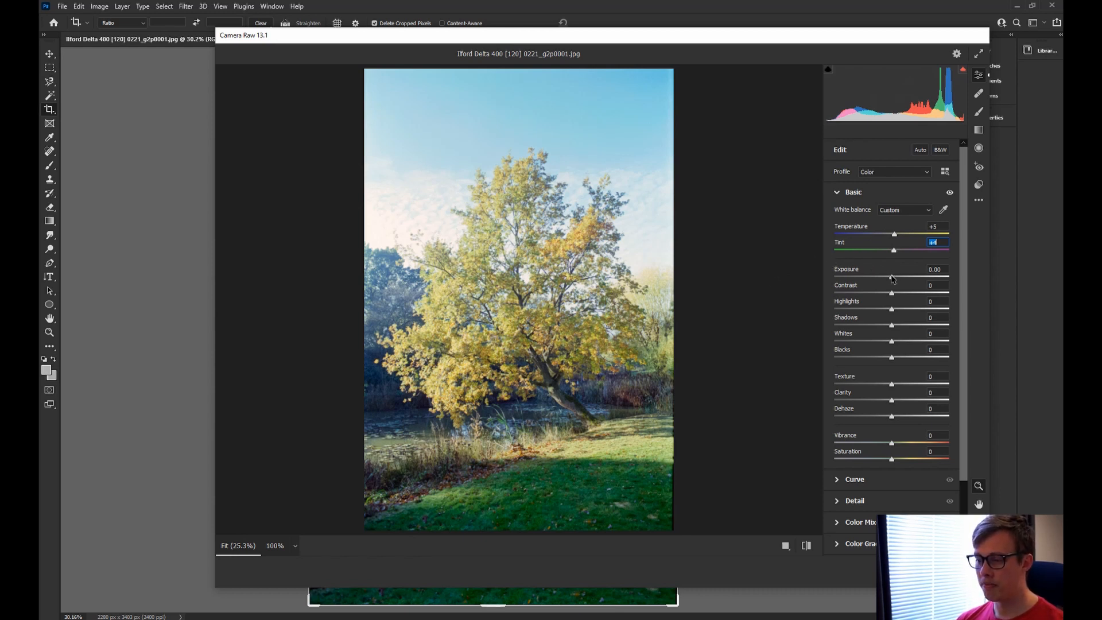
mouse_move(892, 279)
mouse_down()
mouse_move(893, 294)
mouse_move(913, 295)
mouse_move(883, 294)
mouse_move(900, 295)
mouse_up()
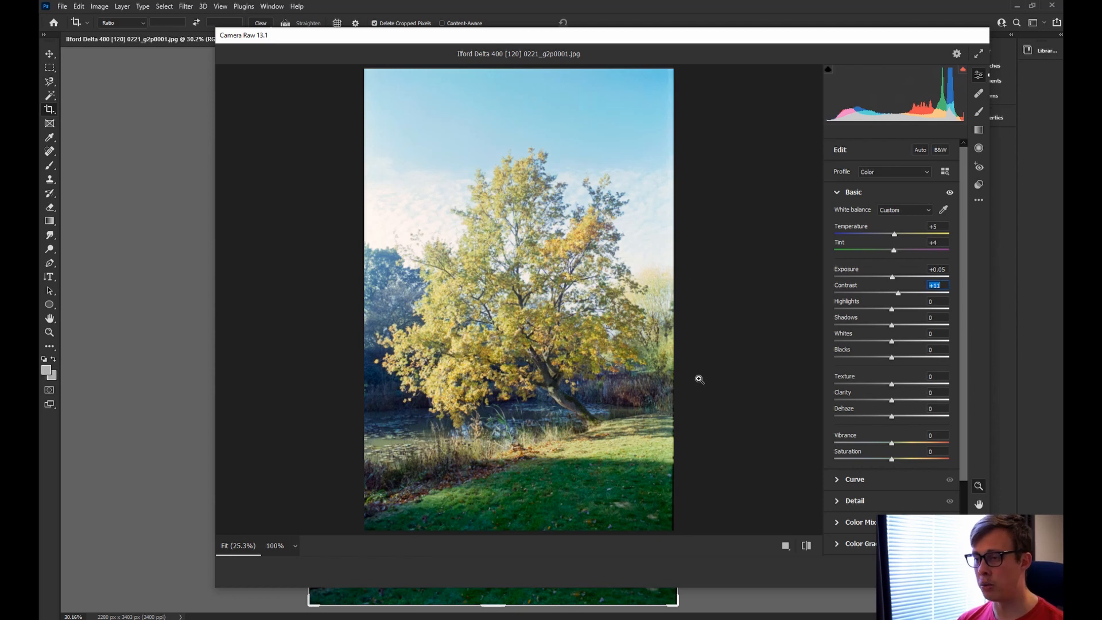
click(513, 194)
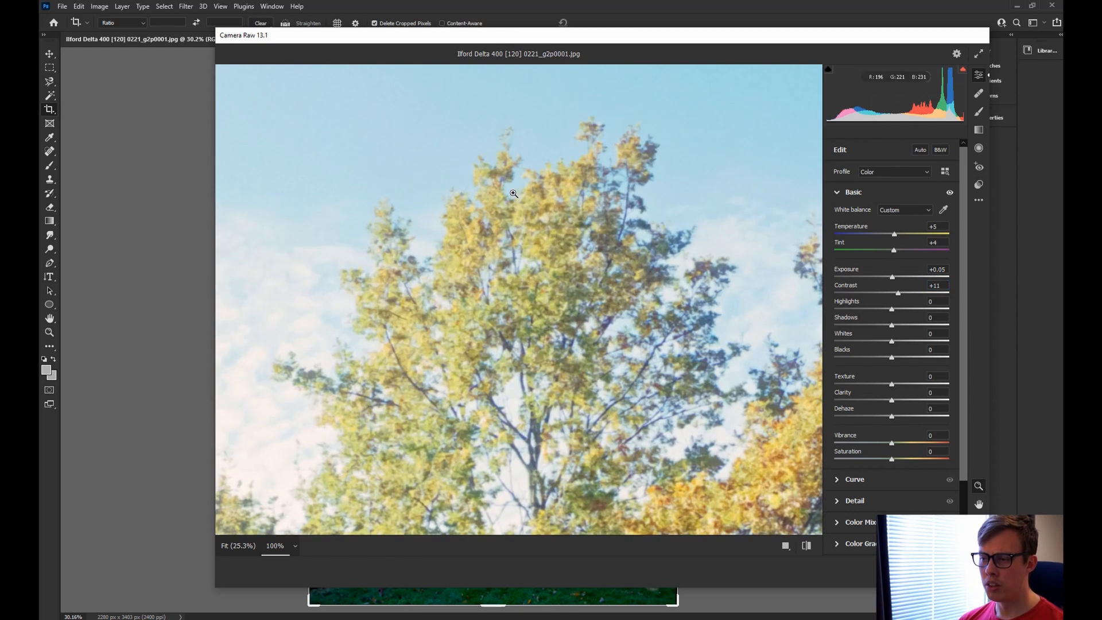
click(568, 295)
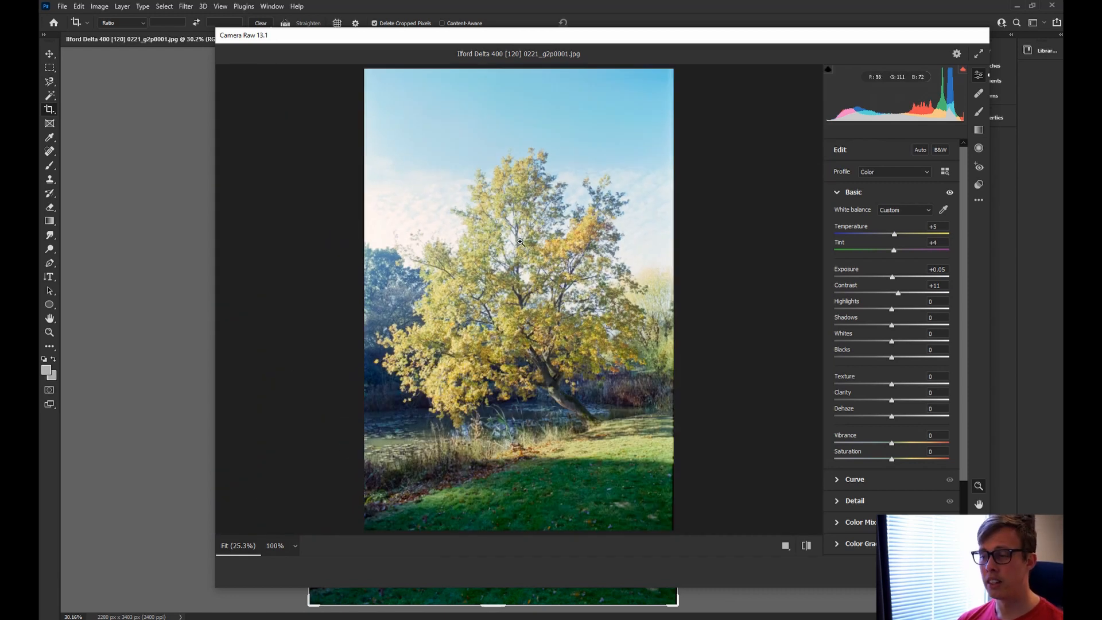
click(523, 210)
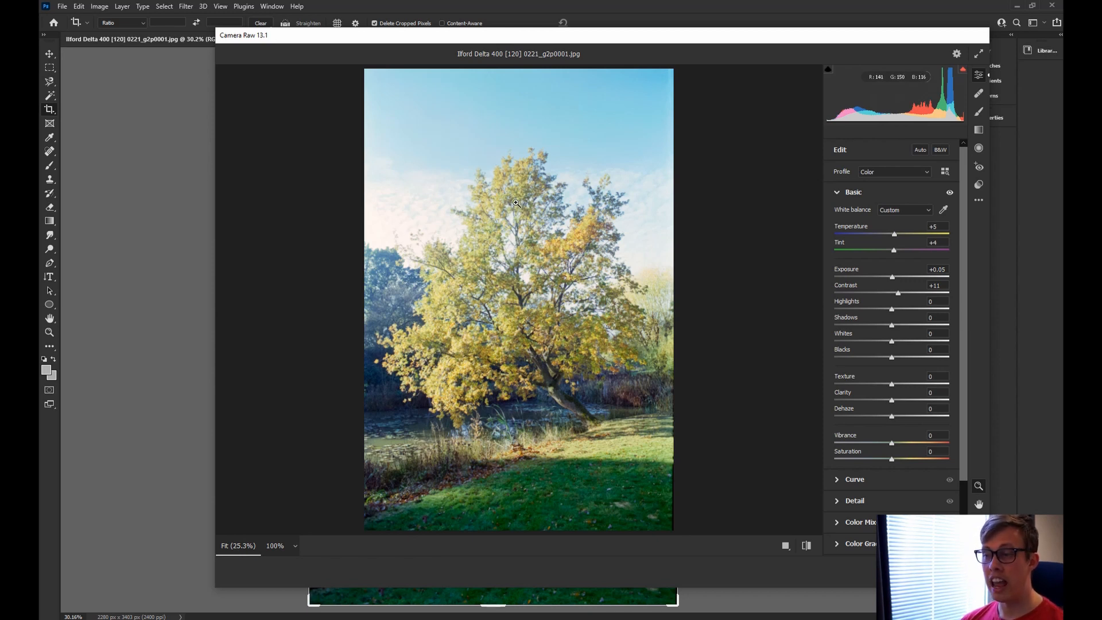
click(521, 293)
click(537, 338)
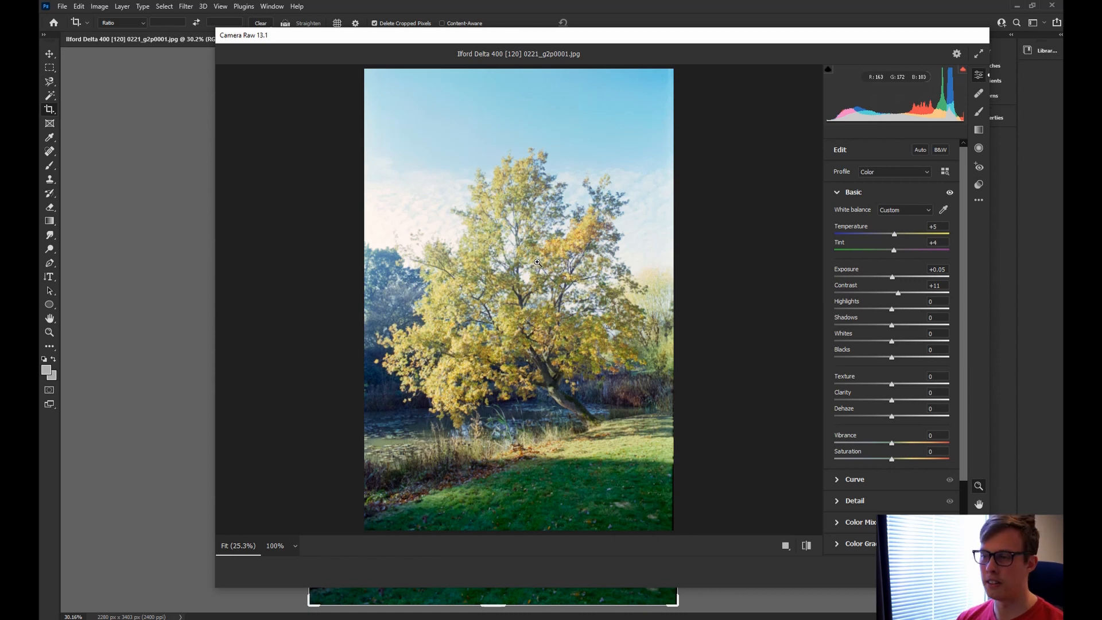
click(575, 113)
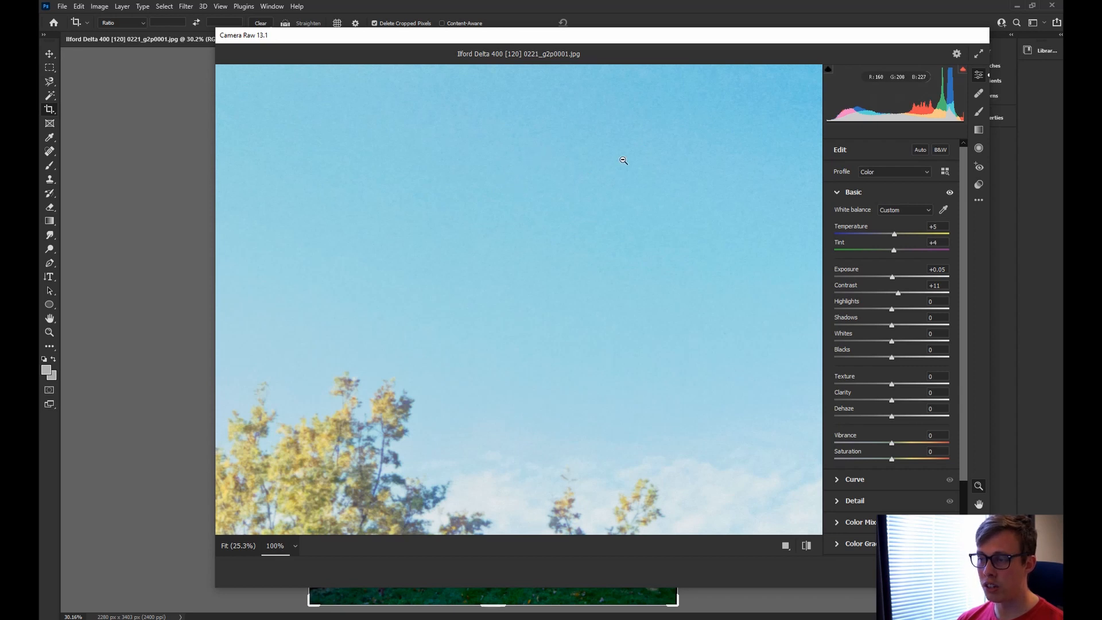
click(517, 249)
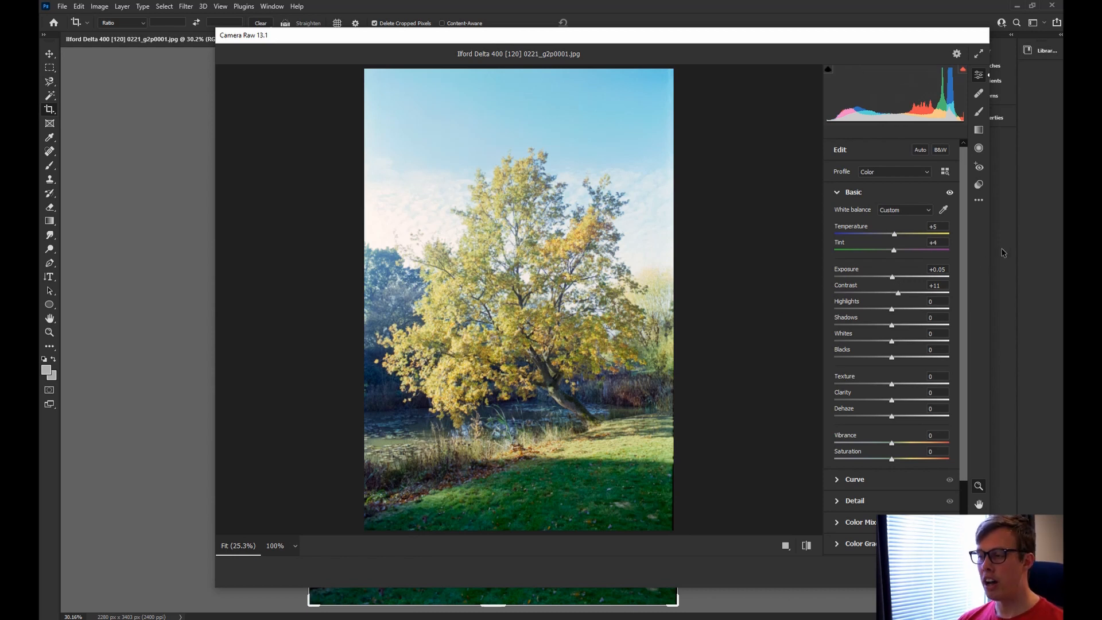
Expand the Detail panel, set Sharpening to 11 and raise Masking to 19.
drag(964, 262, 969, 329)
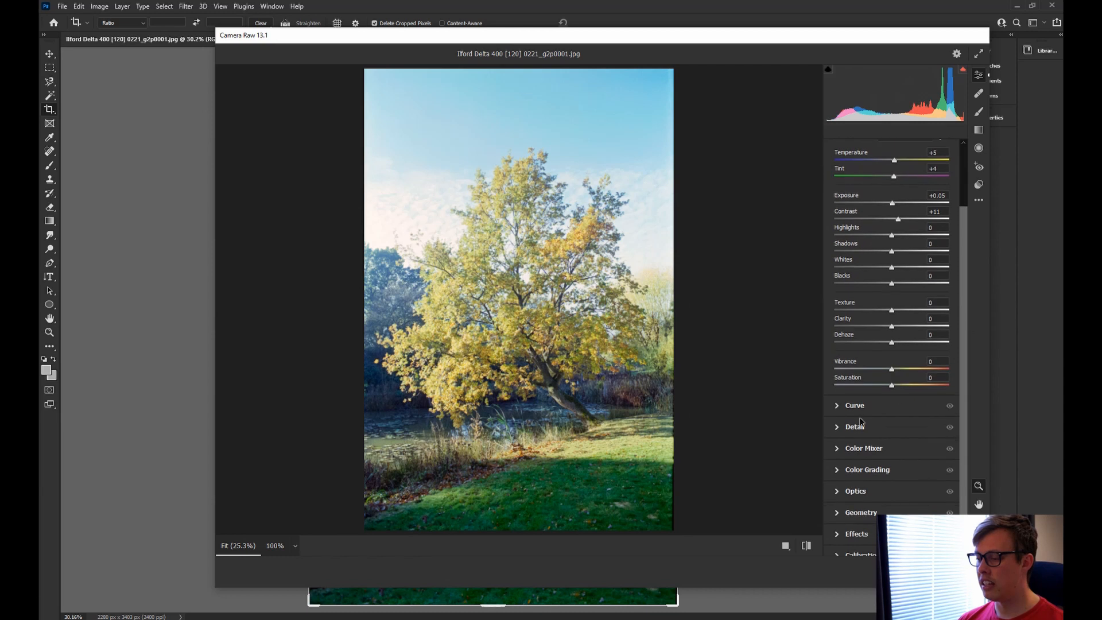
click(835, 429)
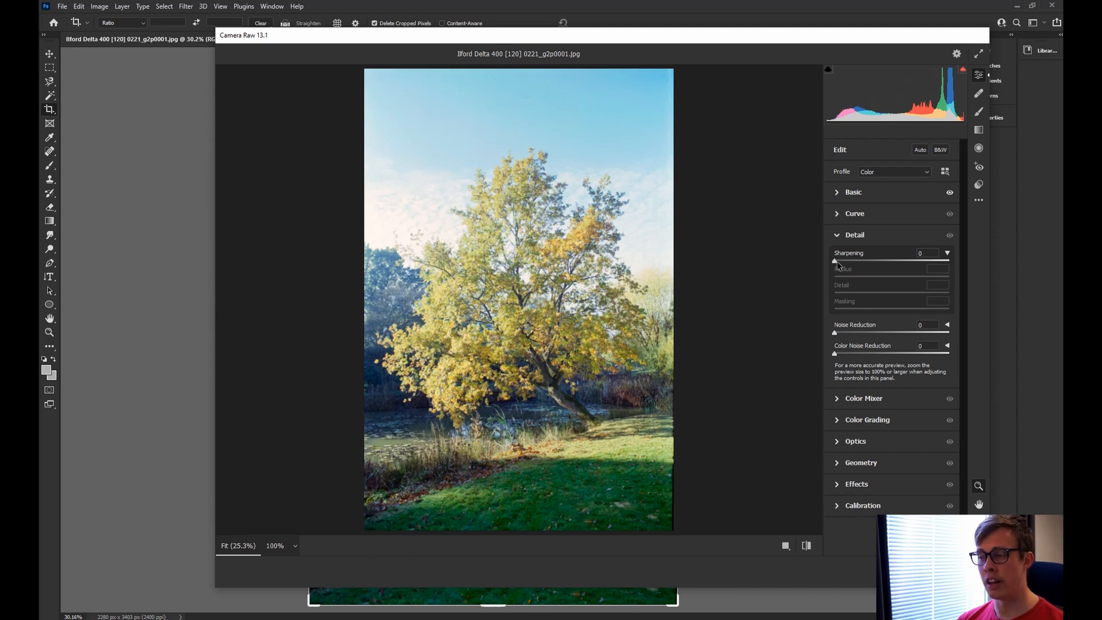
drag(836, 261, 843, 261)
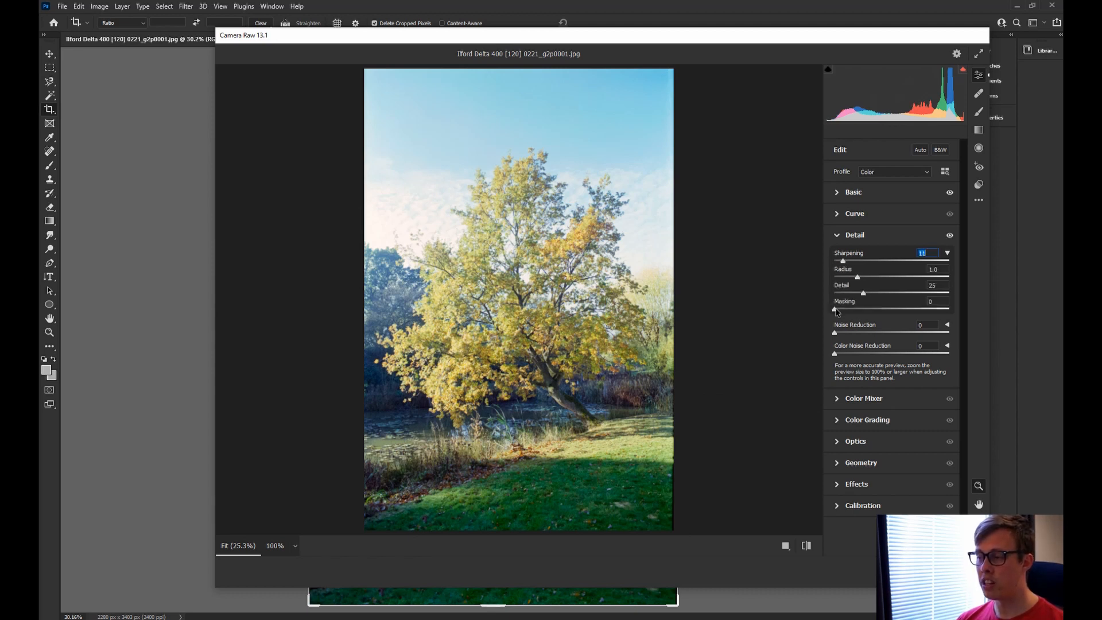
drag(836, 312, 859, 311)
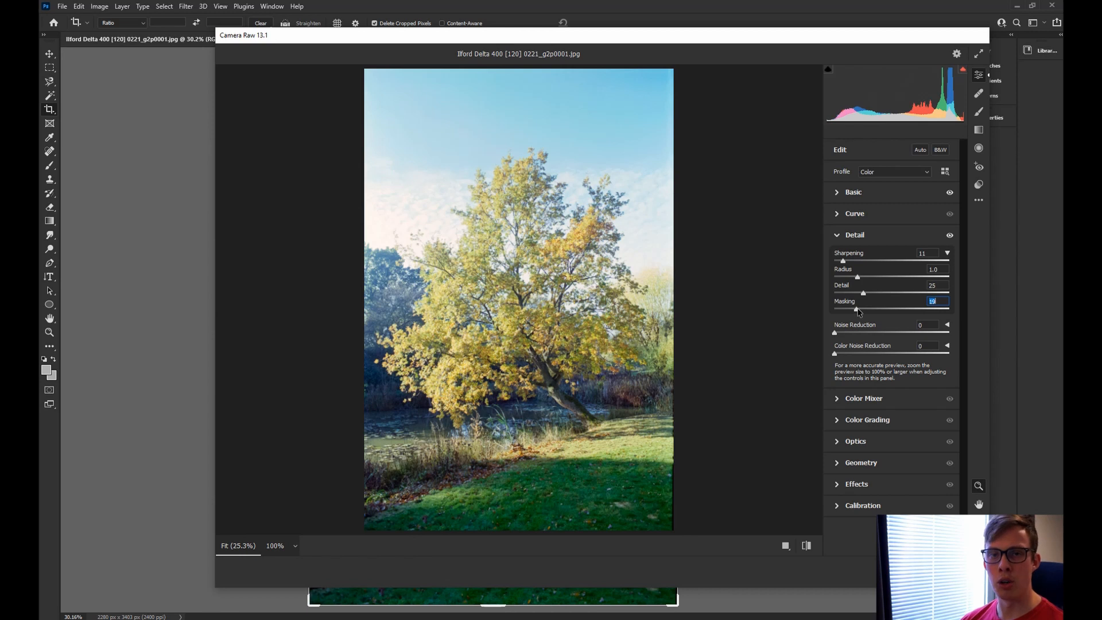
Raise Masking to about 83 while viewing the edge mask, checking the sky up close.
alt+click(857, 309)
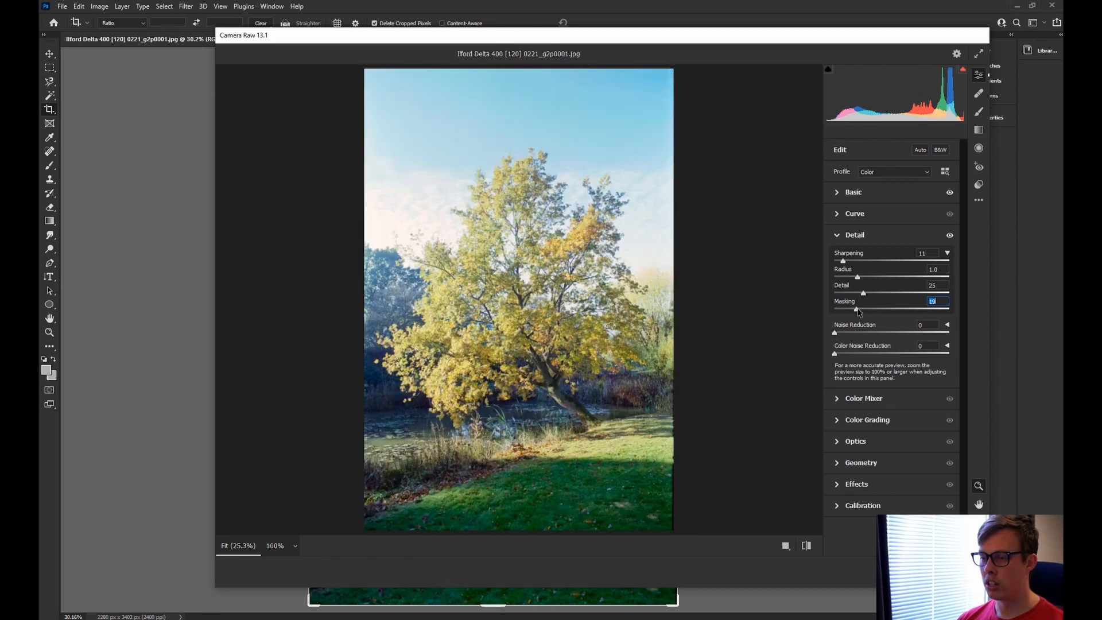
alt+click(857, 310)
drag(857, 310, 899, 319)
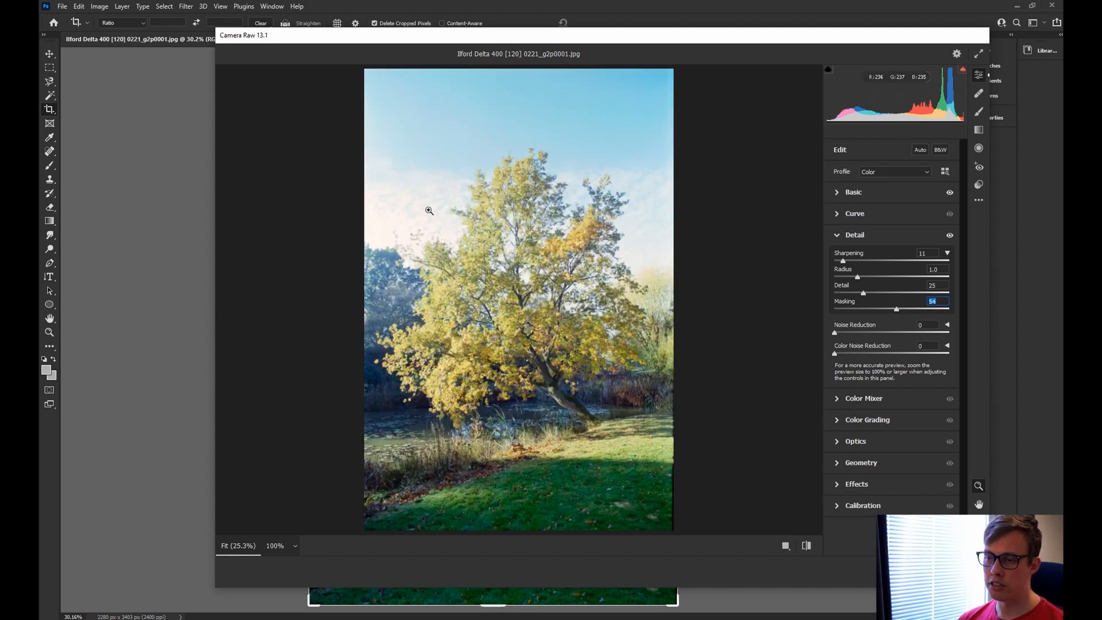
click(417, 194)
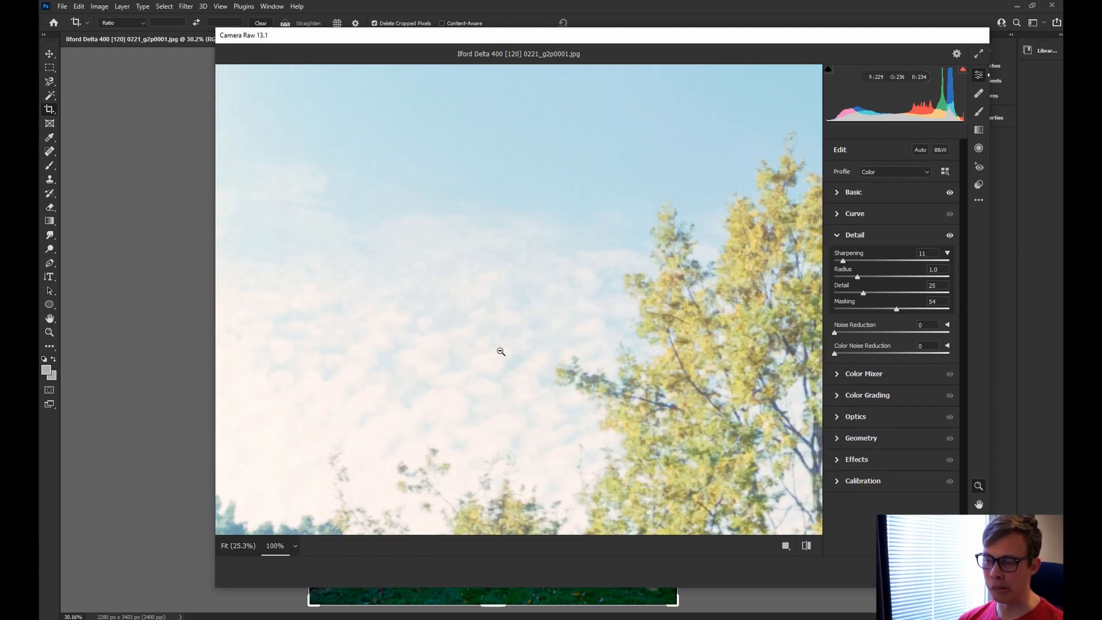
alt+click(470, 366)
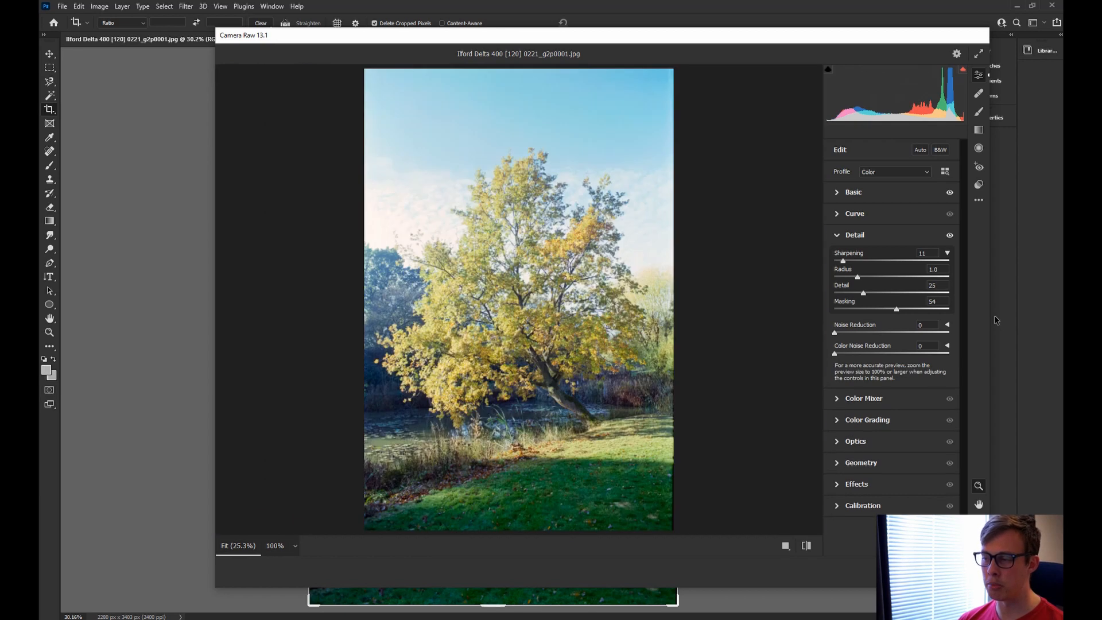
drag(897, 312, 931, 320)
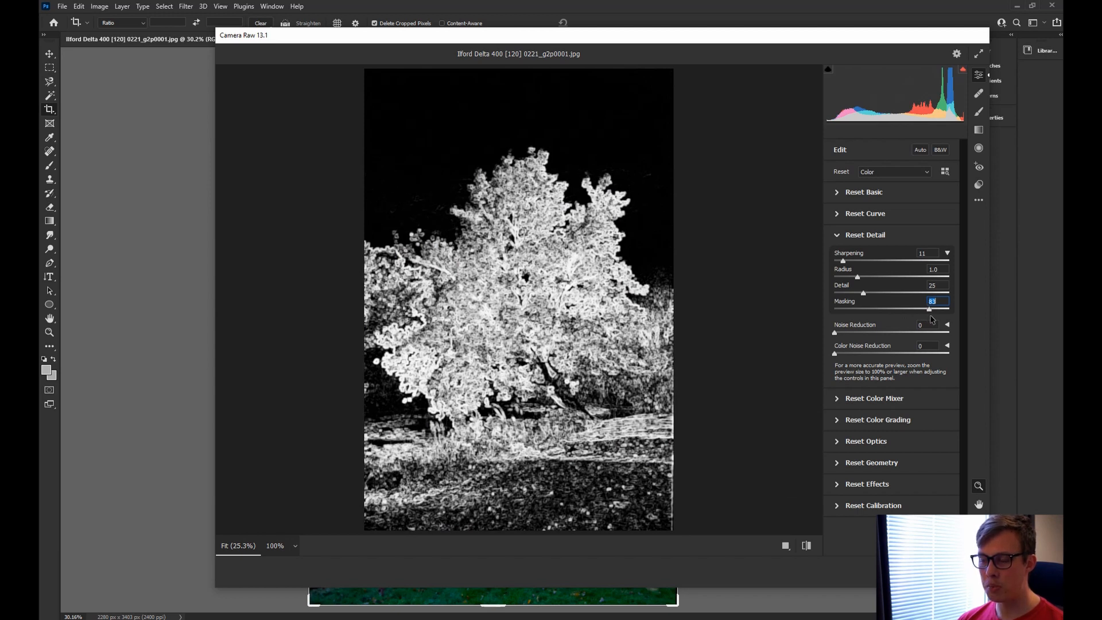
Settle Masking at 83, then push Sharpening up to 150 and pull it back down.
drag(931, 320, 931, 319)
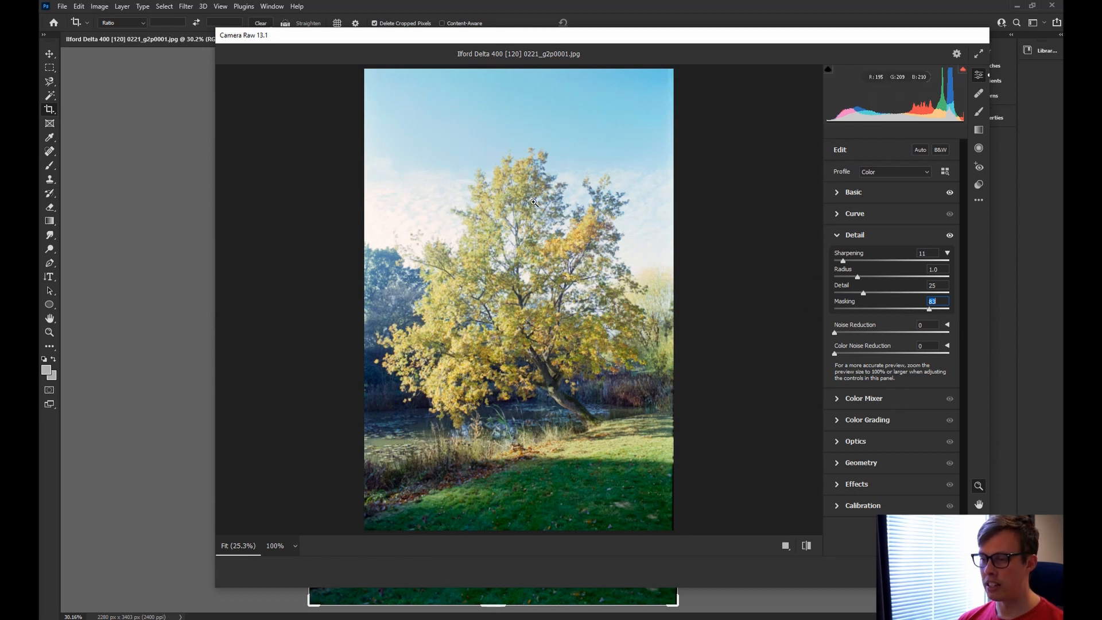
click(572, 243)
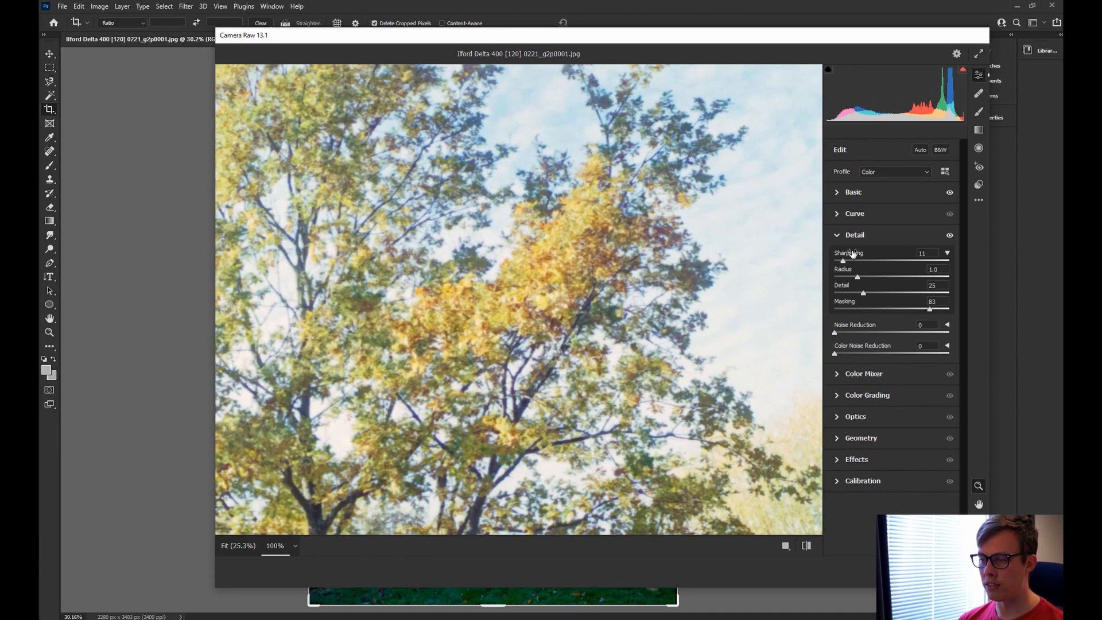
drag(843, 261, 858, 263)
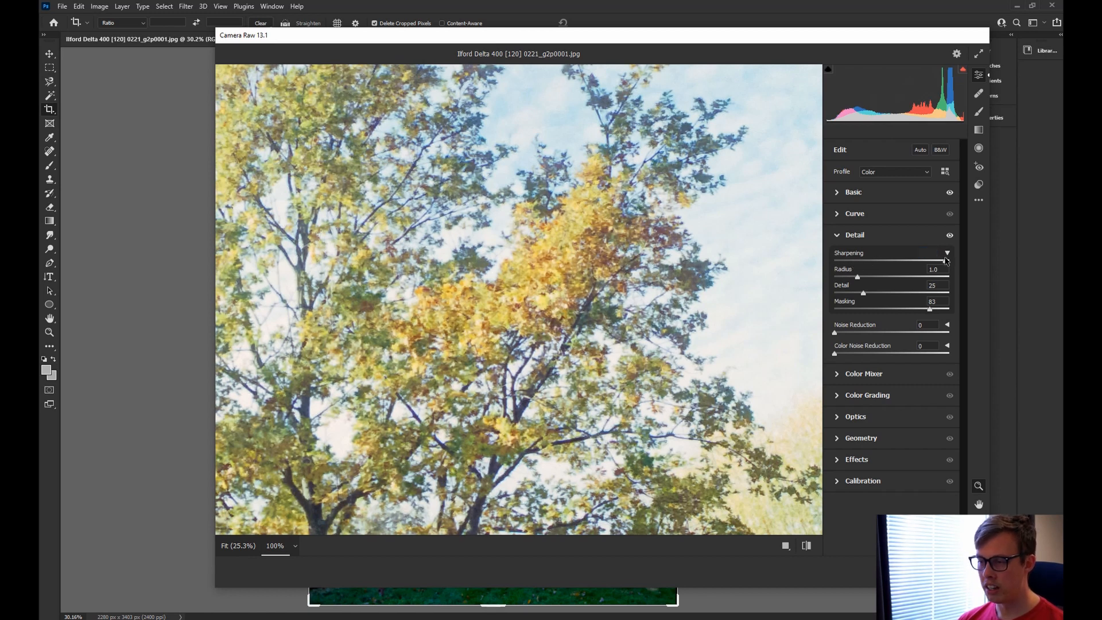
drag(858, 262, 969, 263)
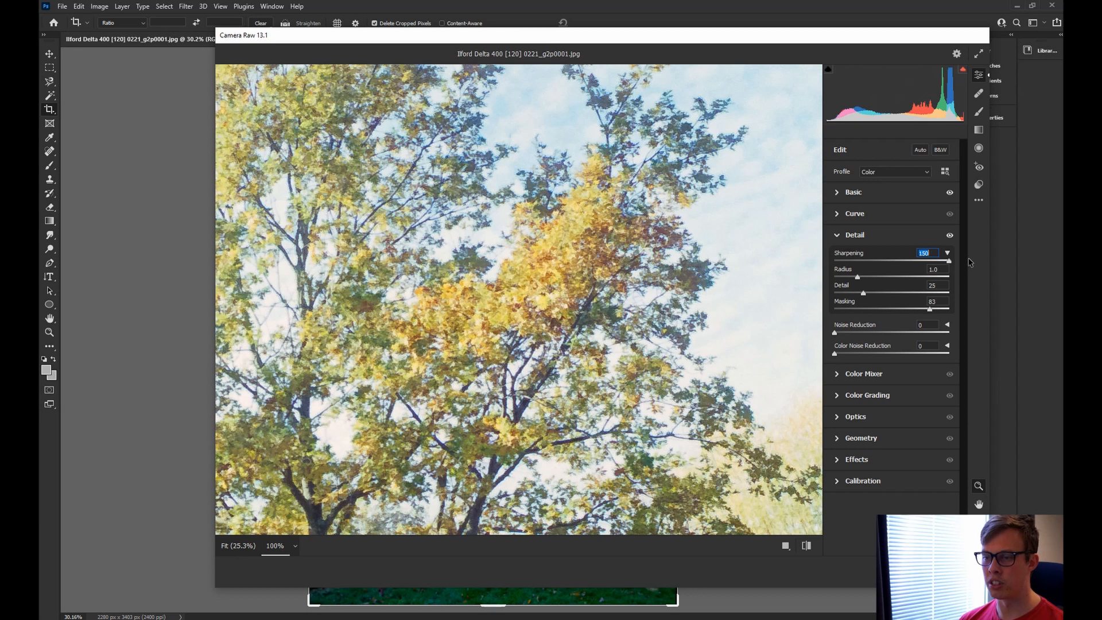
drag(969, 262, 880, 262)
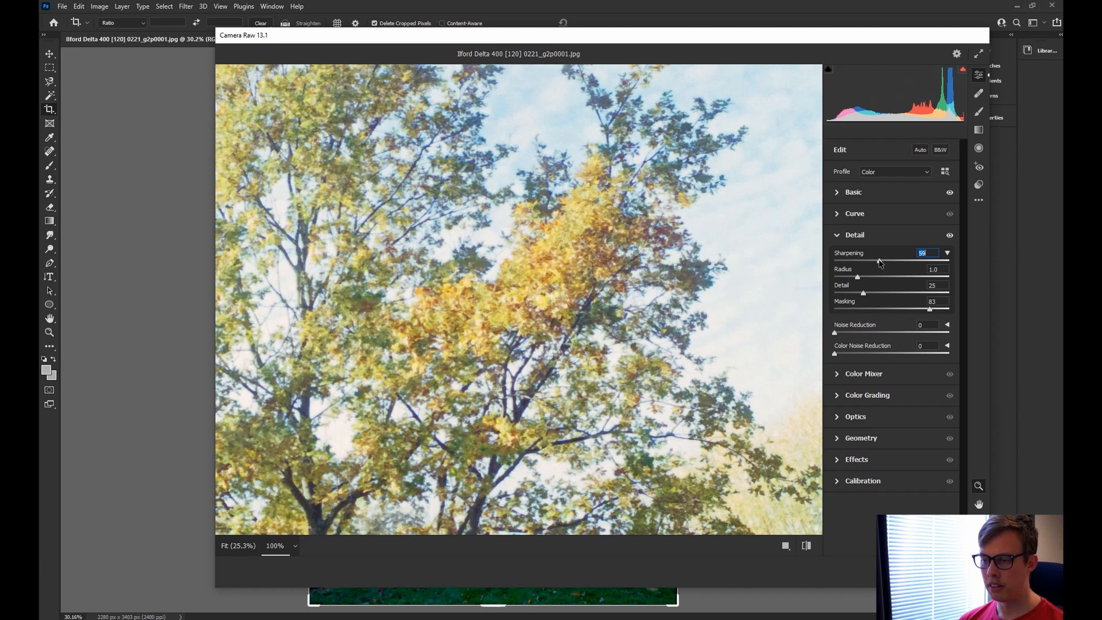
click(416, 300)
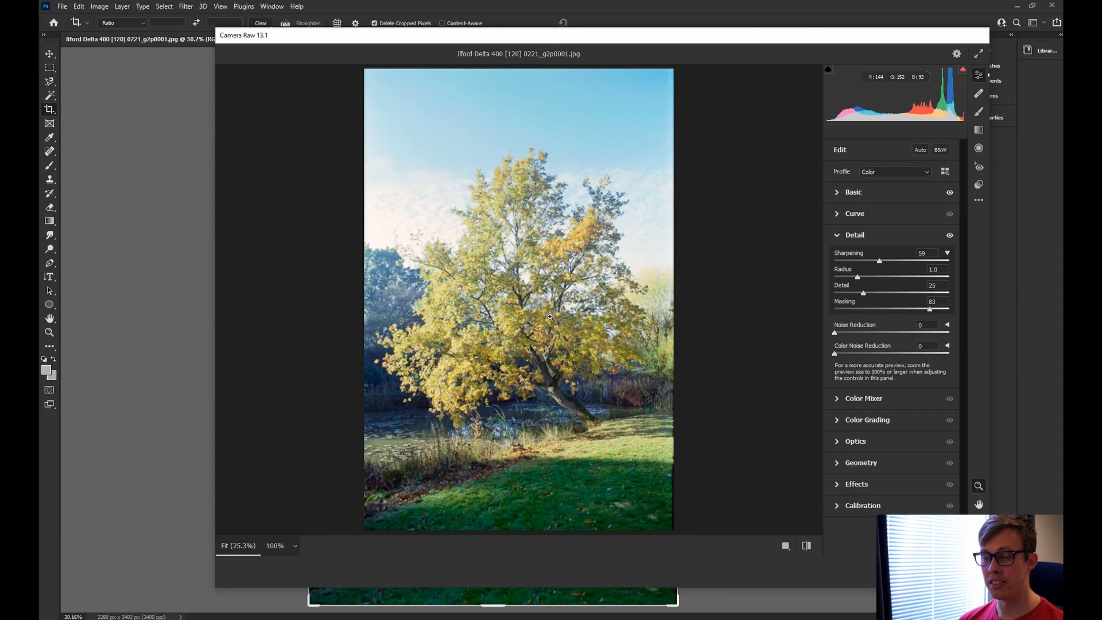
Fine-tune Sharpening to 55, checking the treetop at 100%, and apply the Camera Raw filter.
click(517, 186)
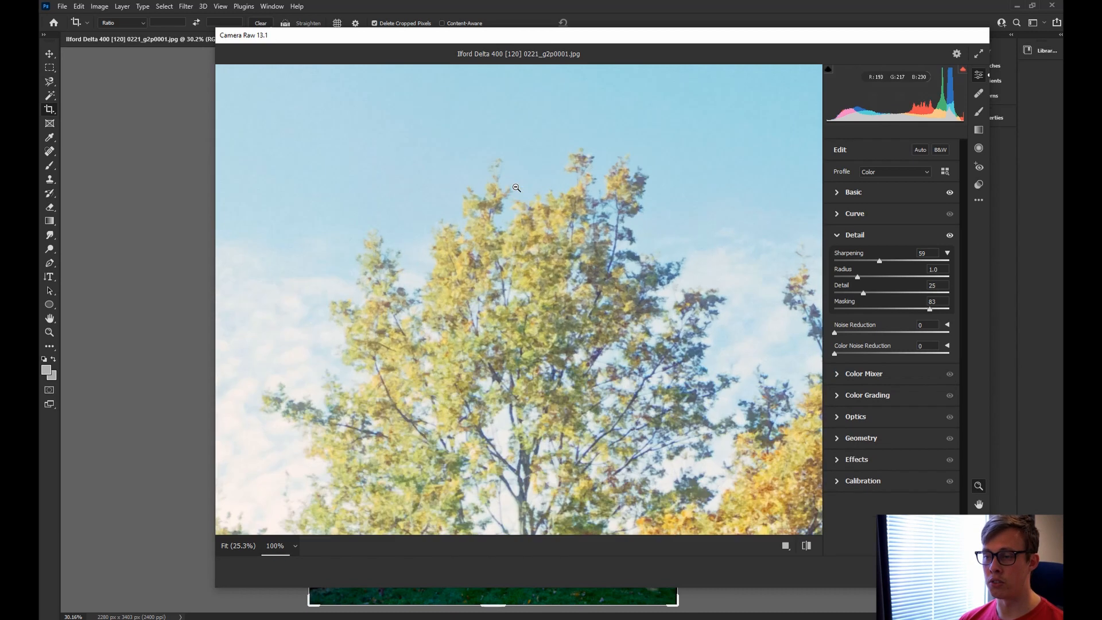
click(544, 279)
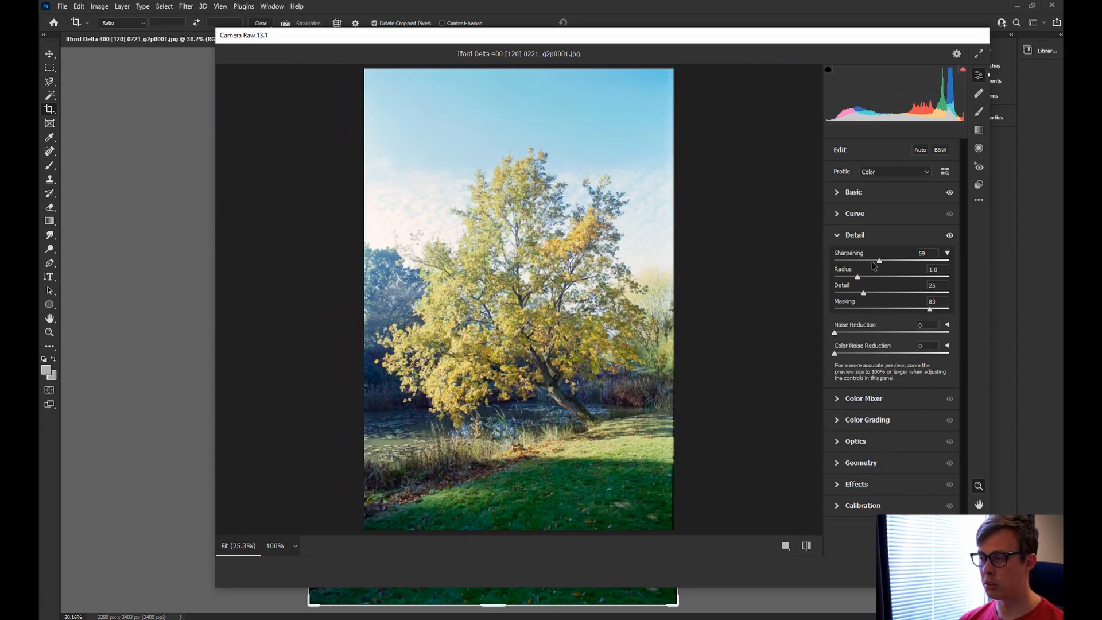
mouse_move(880, 263)
mouse_down()
mouse_move(811, 263)
mouse_move(877, 260)
mouse_up()
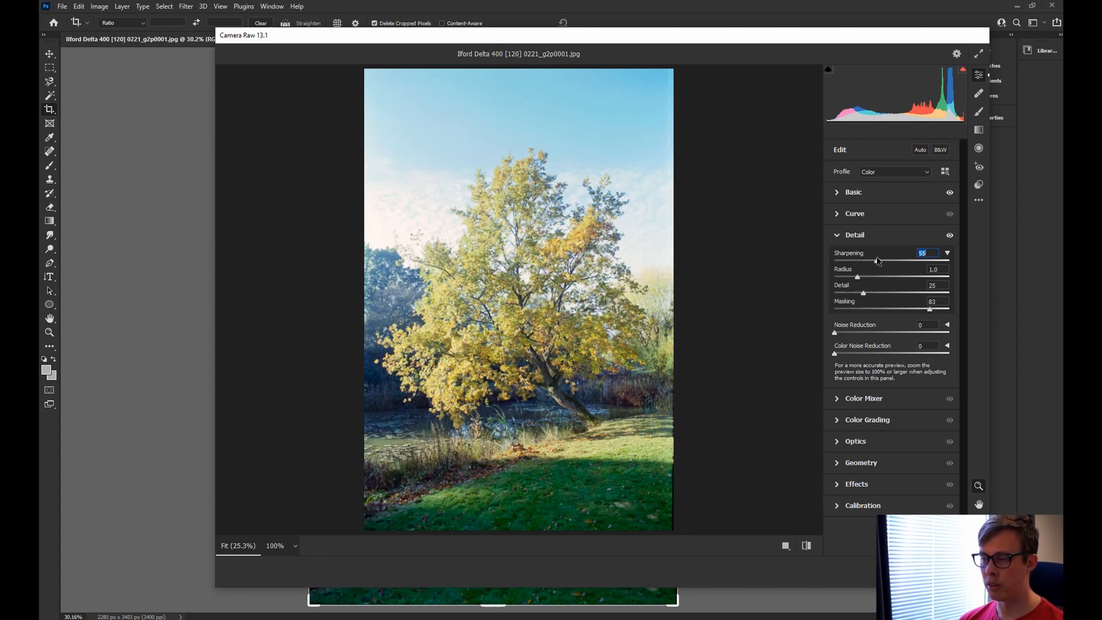
click(534, 200)
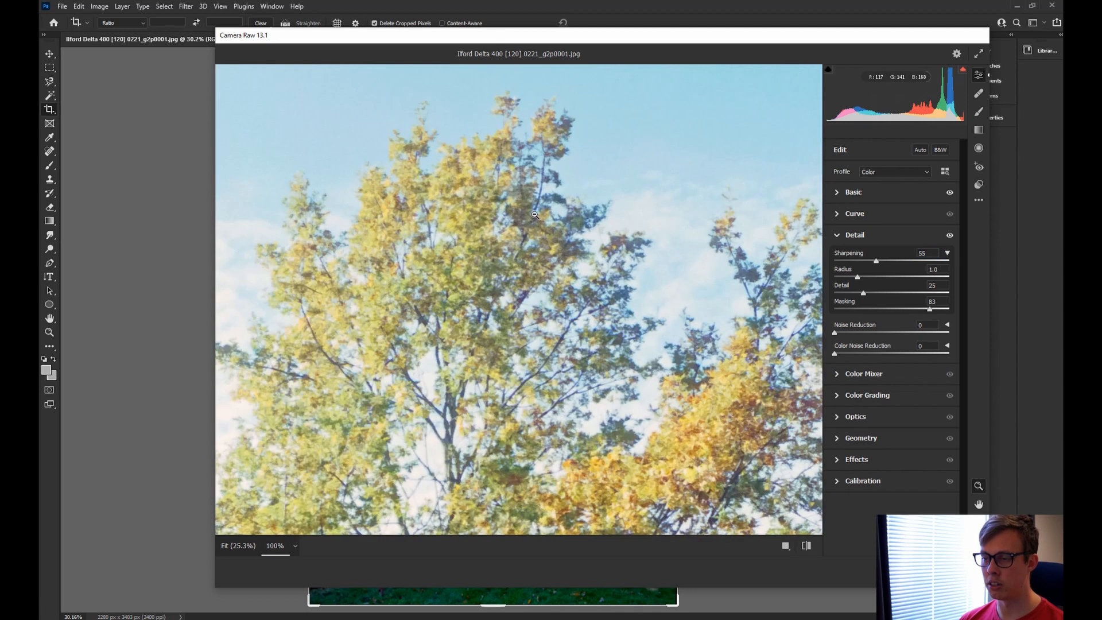
click(534, 224)
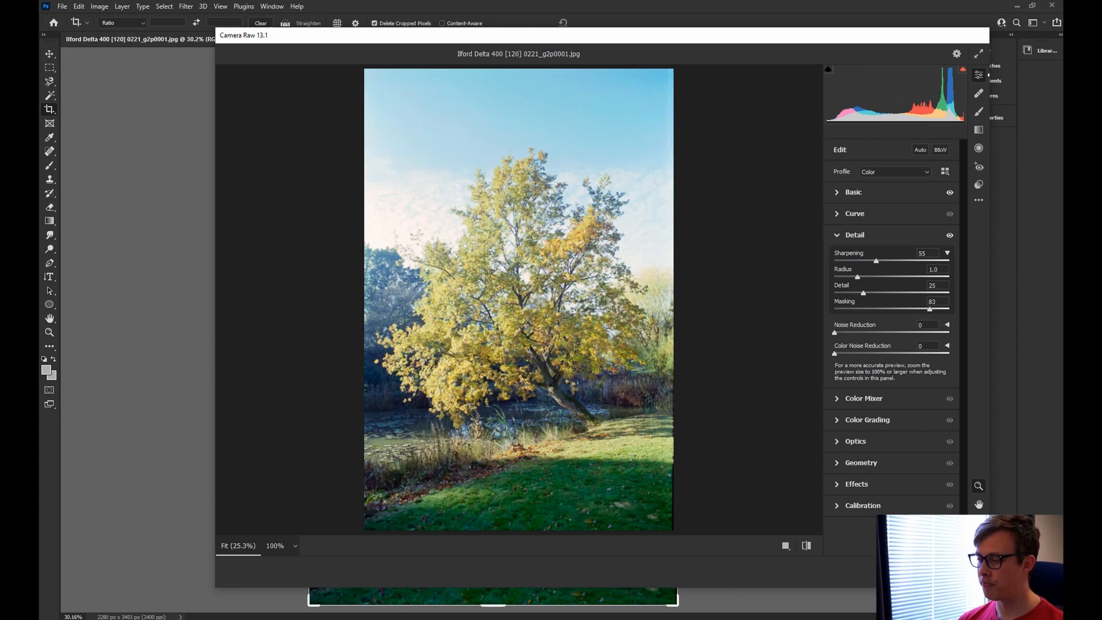
click(967, 572)
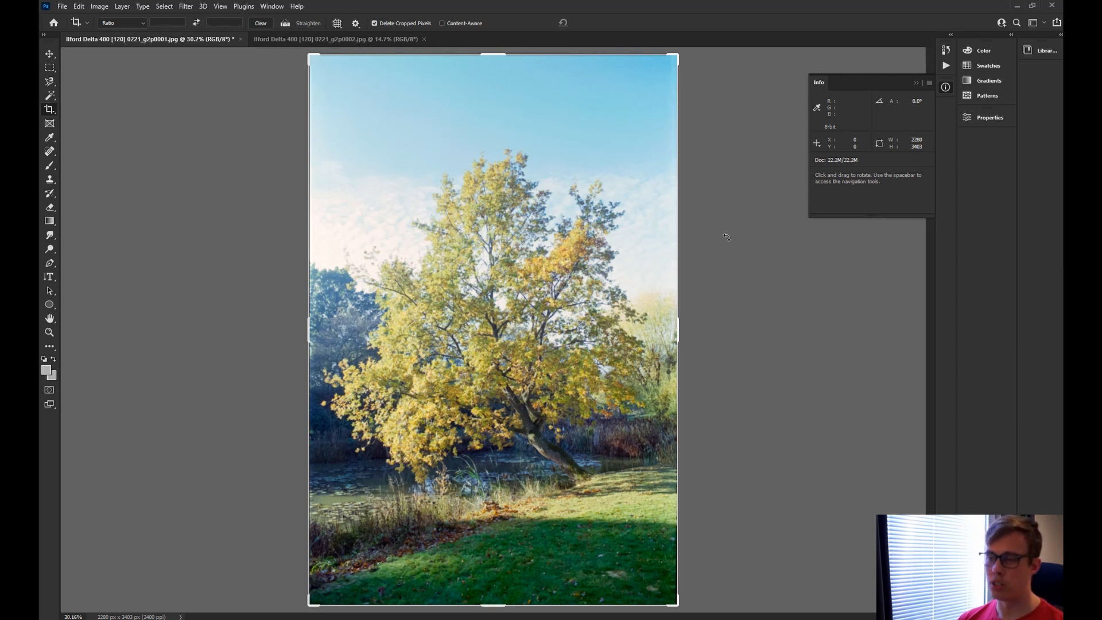
Close the tree photo document, saving its changes.
click(240, 41)
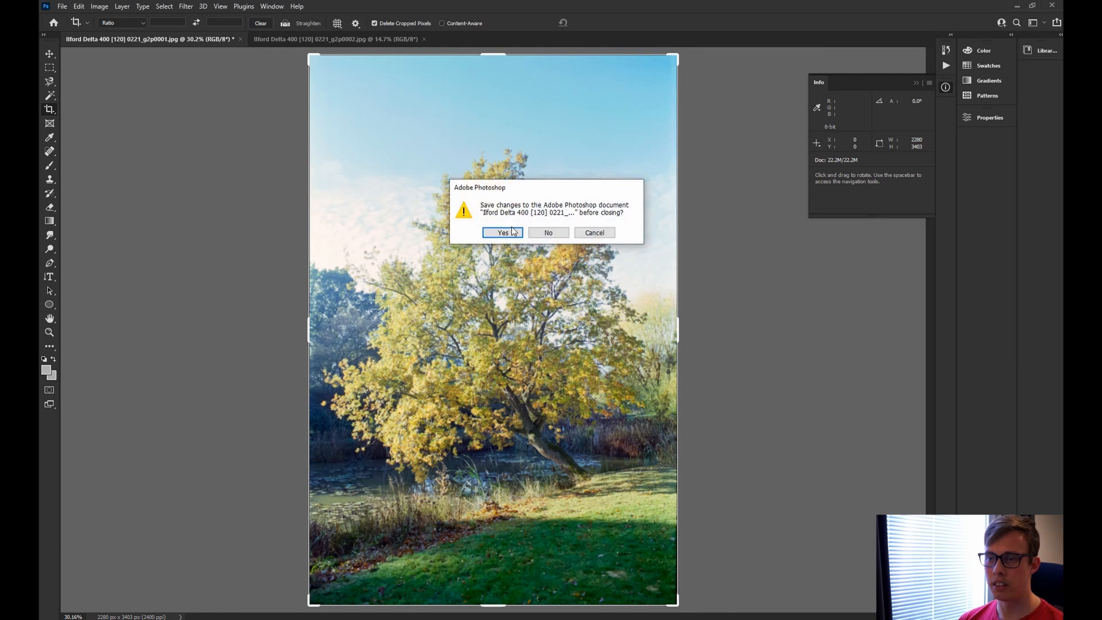
click(517, 233)
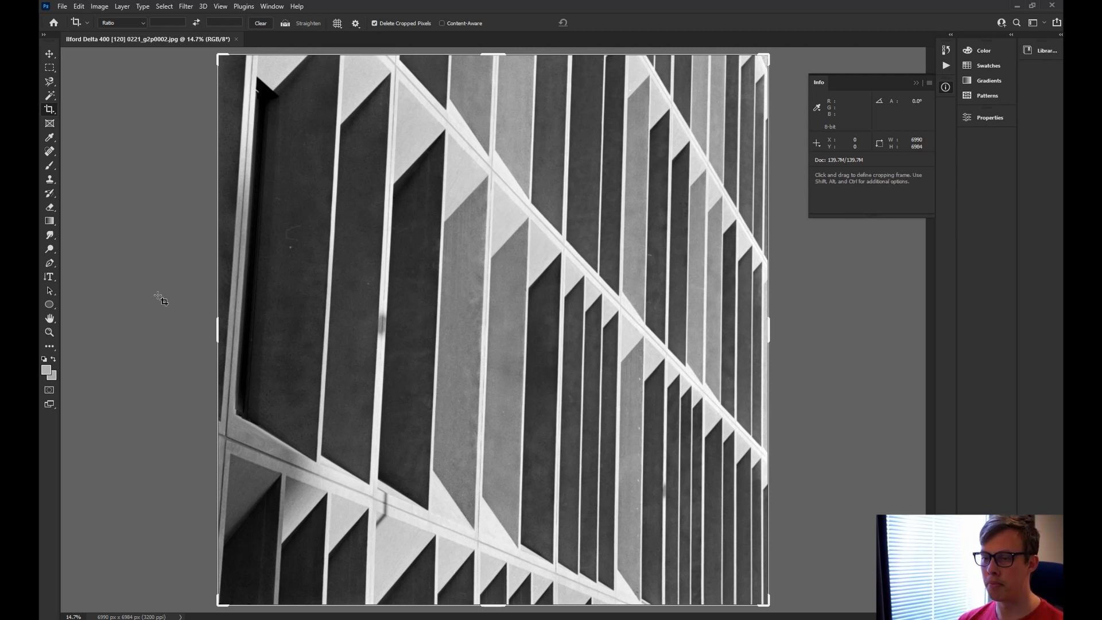
Open the facade scan in Camera Raw and set Contrast +20, Exposure +0.10 and slightly higher Whites.
key(ctrl+shift+a)
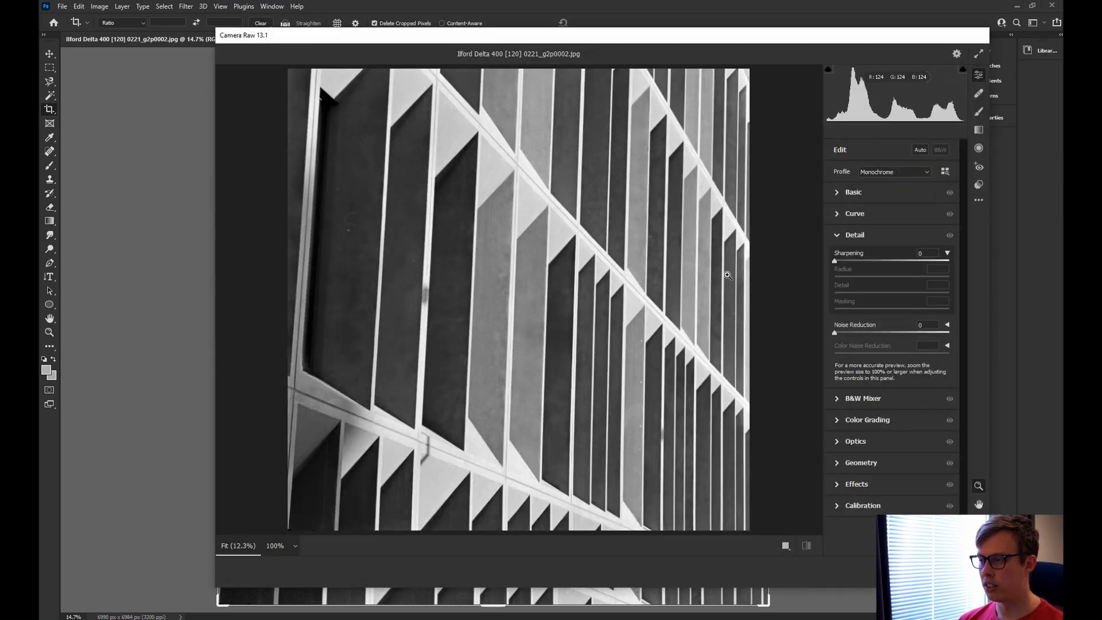
click(838, 191)
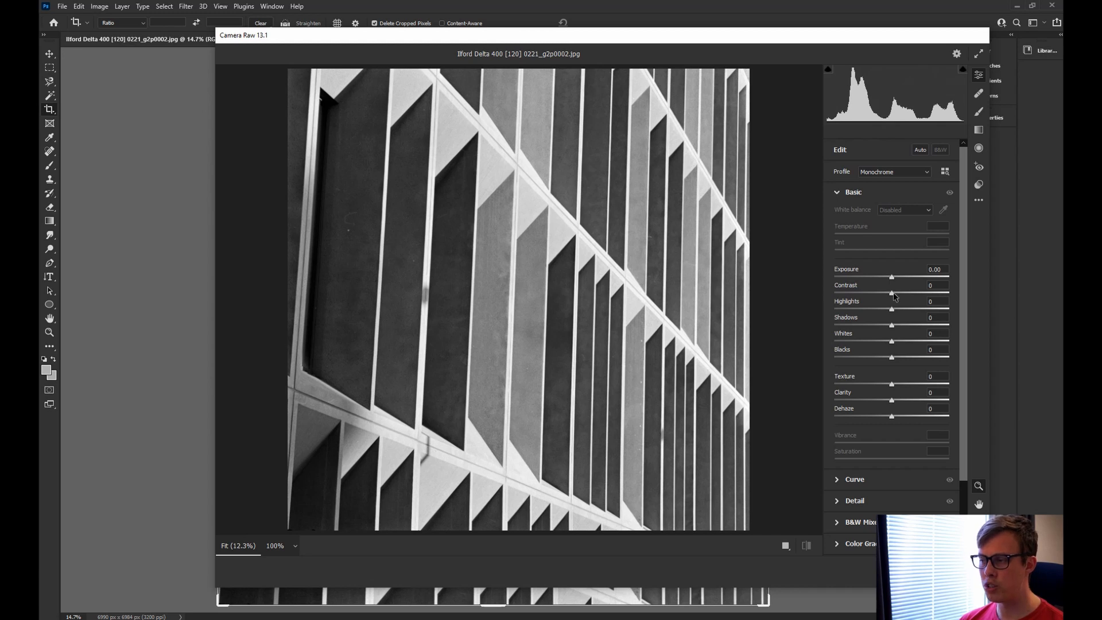
drag(892, 293, 905, 298)
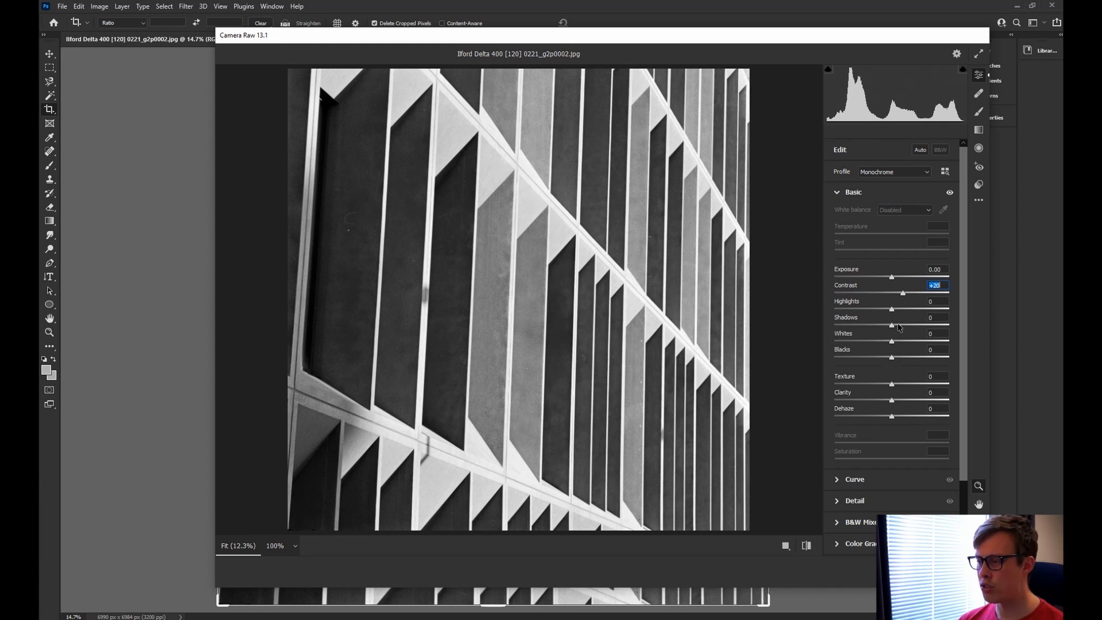
drag(892, 277, 895, 280)
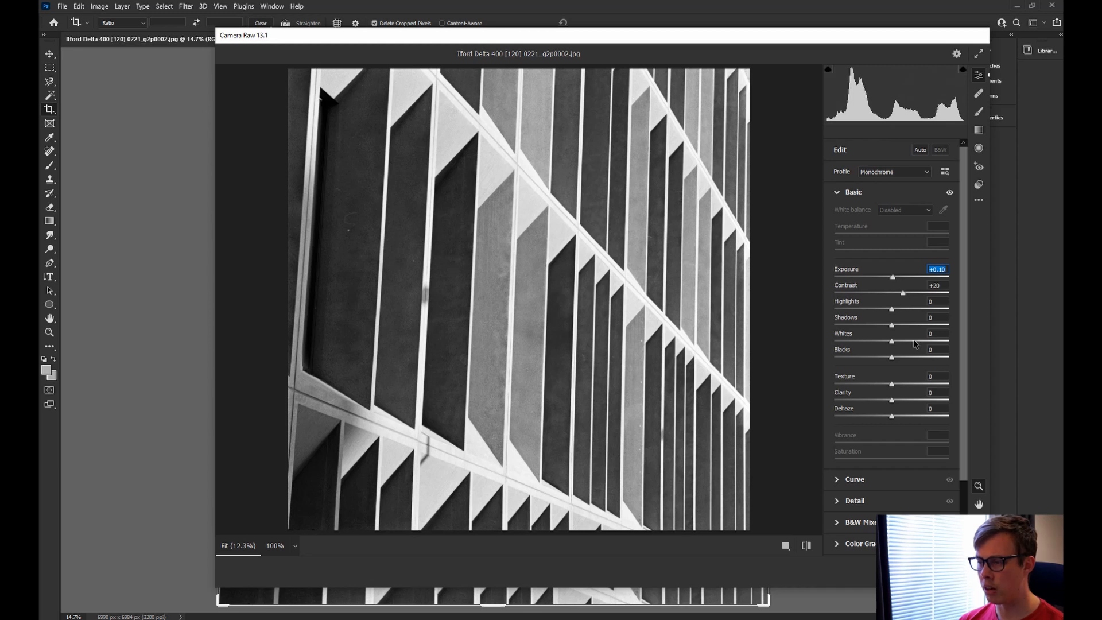
mouse_move(892, 341)
mouse_down()
mouse_move(917, 342)
mouse_move(877, 358)
mouse_move(896, 342)
mouse_move(896, 351)
mouse_up()
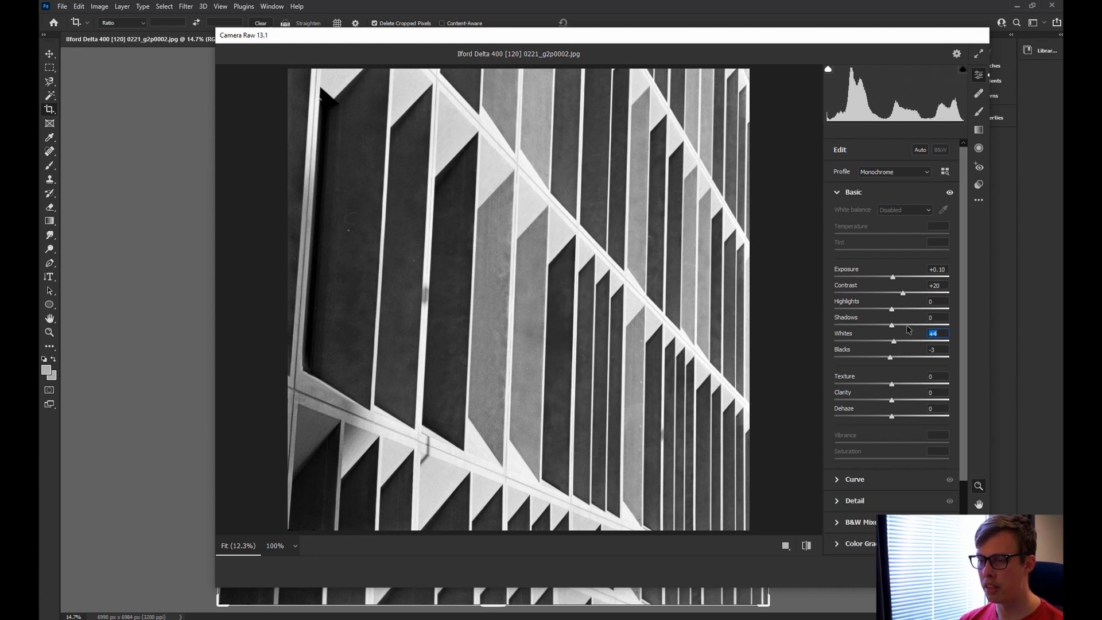
Push Whites to +11 and turn on the highlight clipping warning.
scroll(910, 331, down, 1)
scroll(909, 331, down, 2)
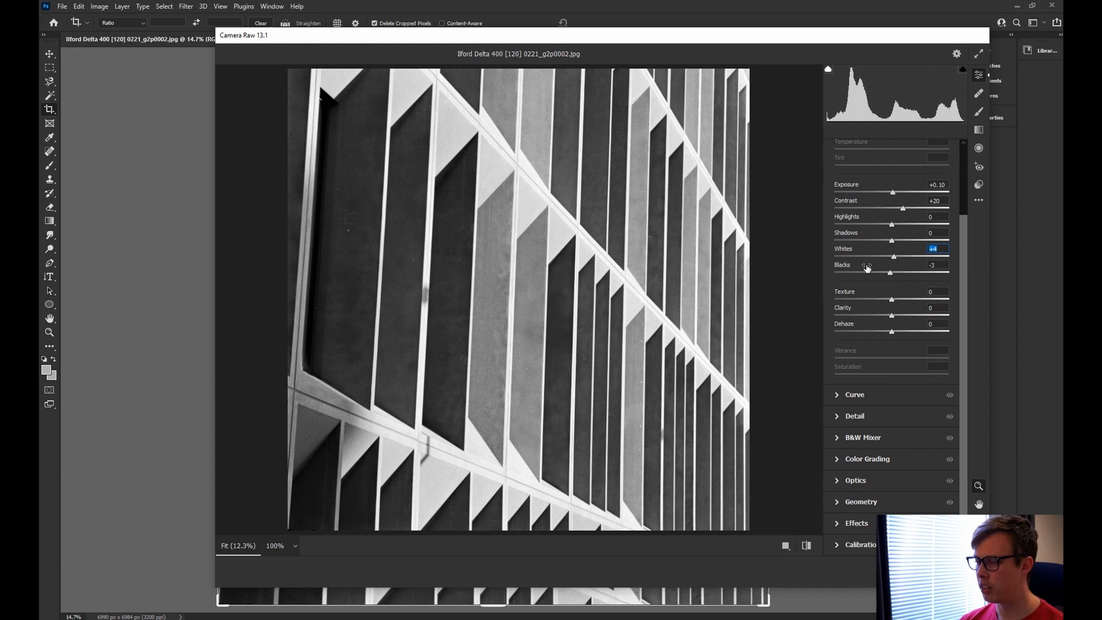
scroll(867, 270, up, 3)
drag(889, 329, 900, 337)
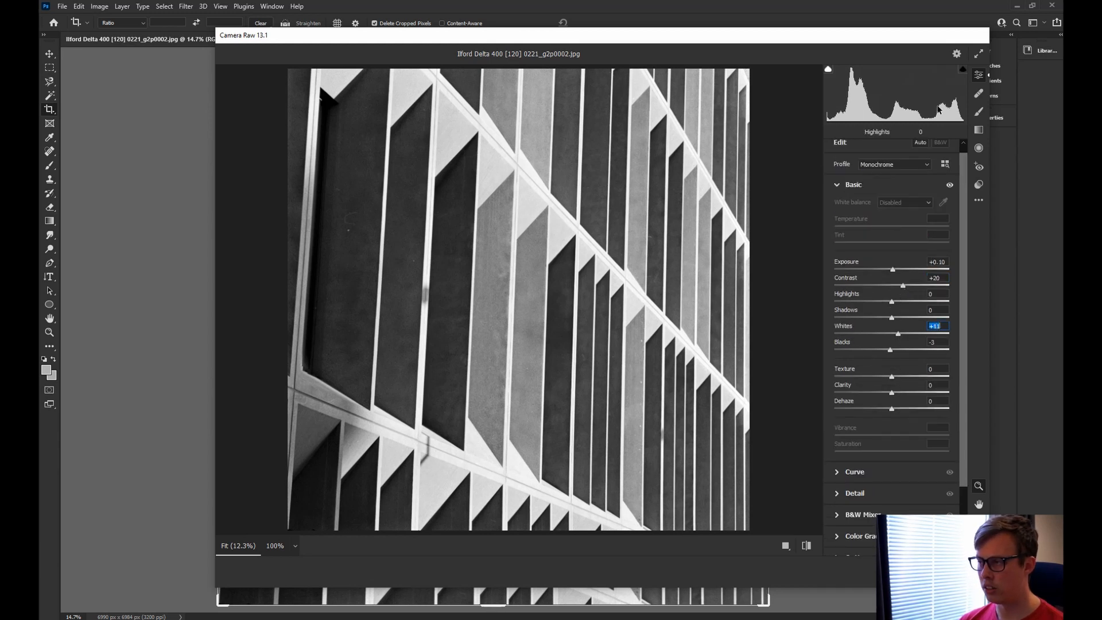
click(963, 69)
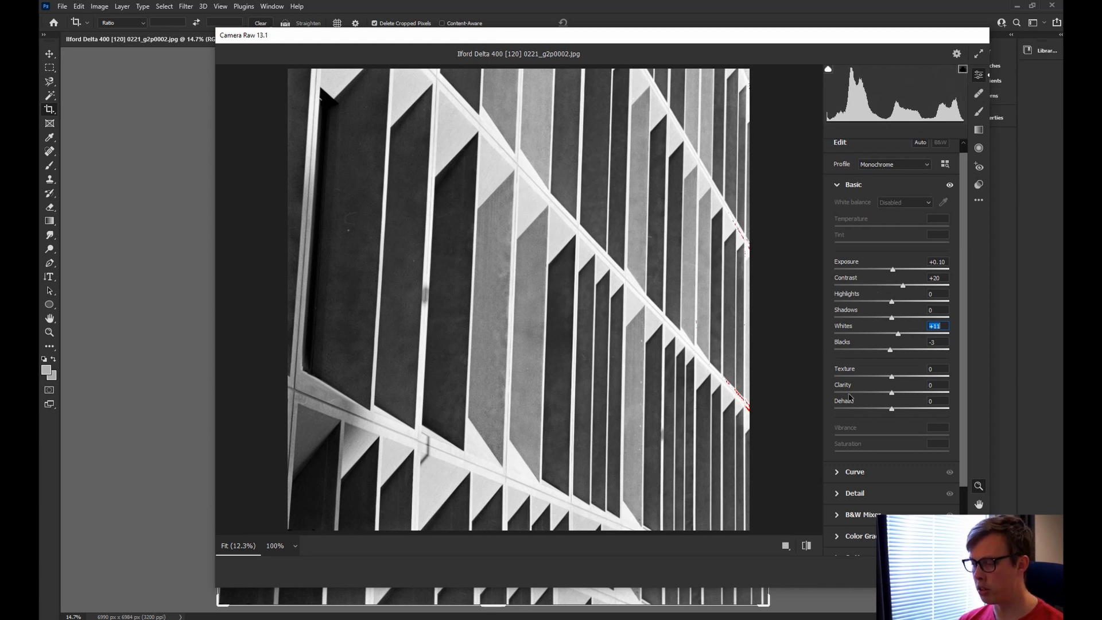
scroll(880, 435, down, 2)
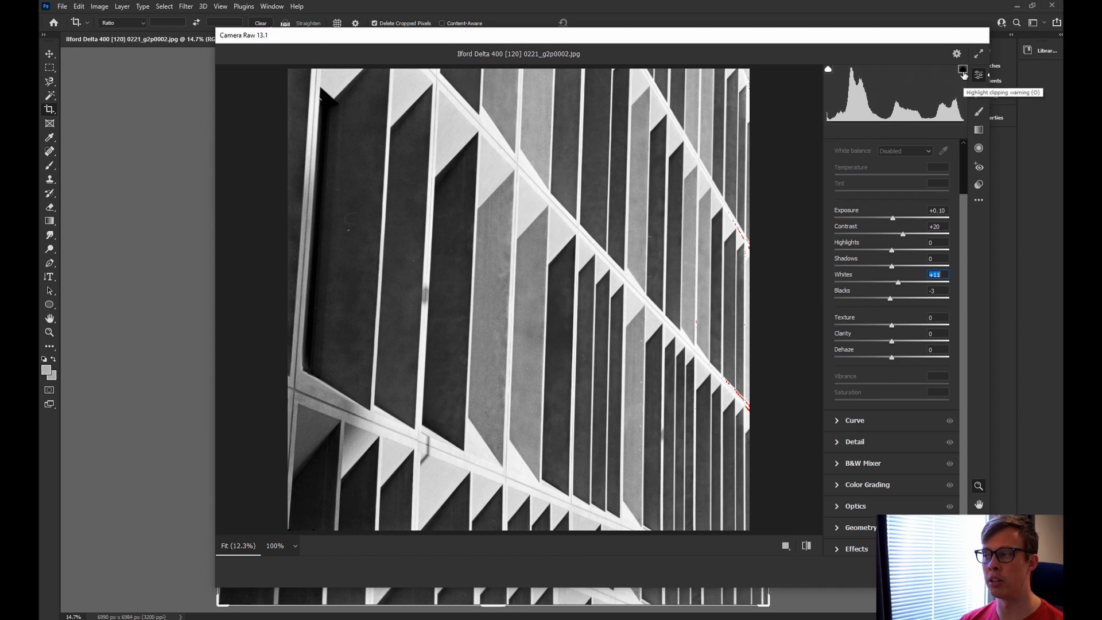
Add light sharpening and raise Masking to 58 using the mask preview, checking grain at 100%.
click(837, 443)
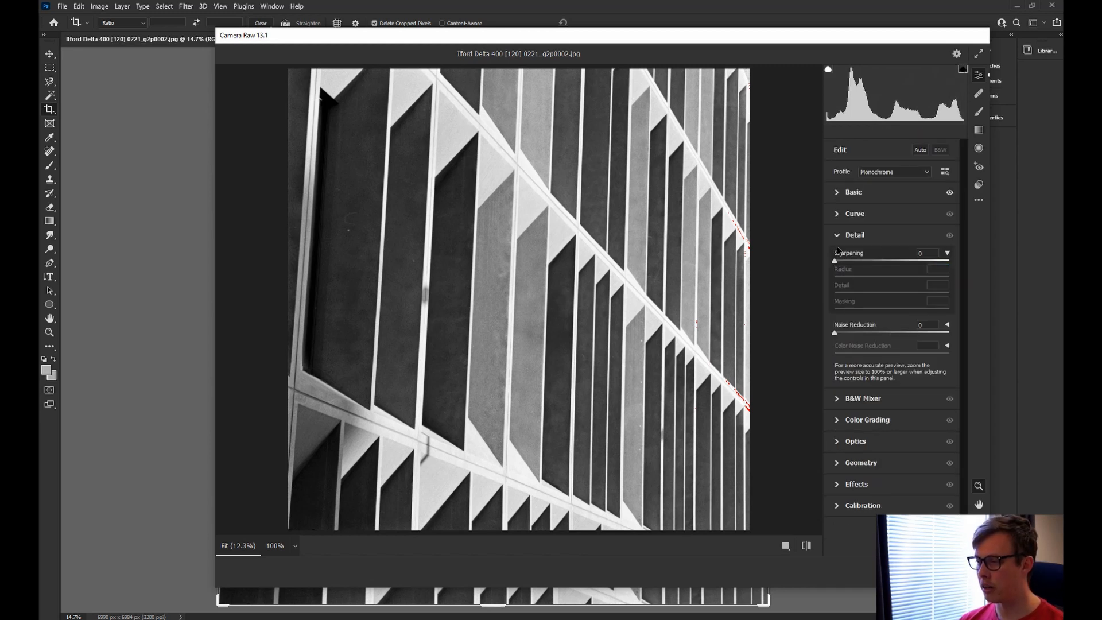
drag(837, 259, 841, 260)
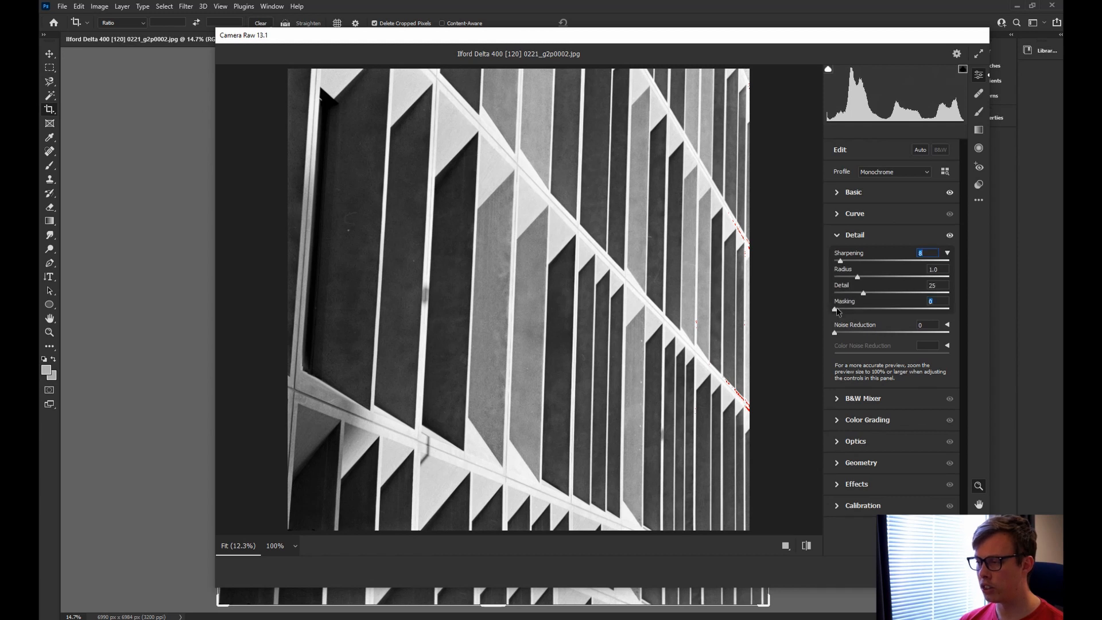
drag(835, 309, 880, 310)
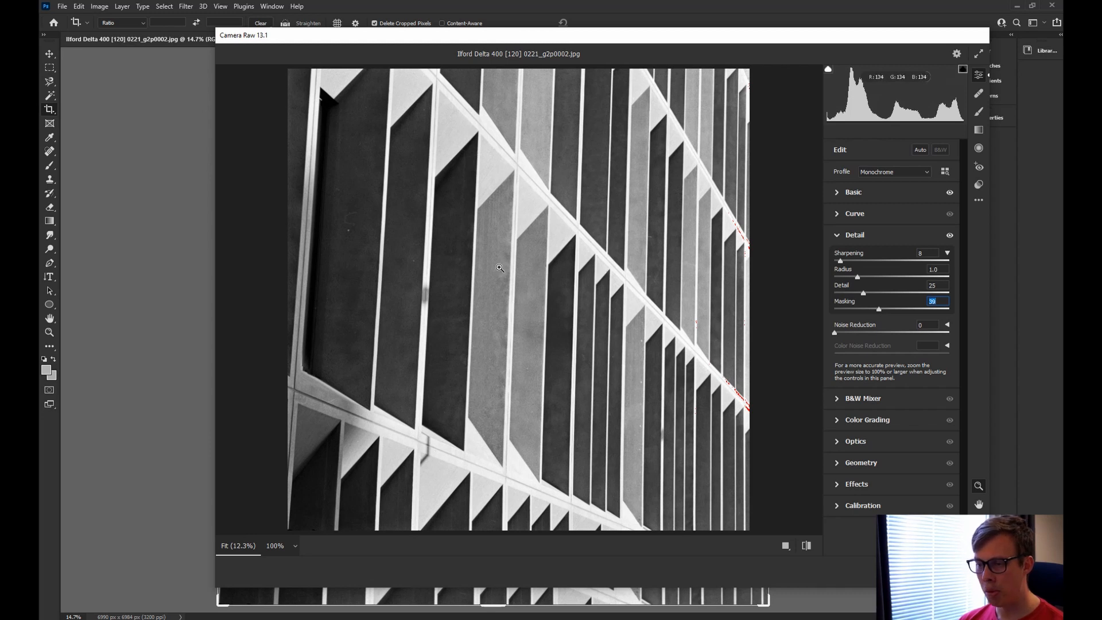
click(492, 217)
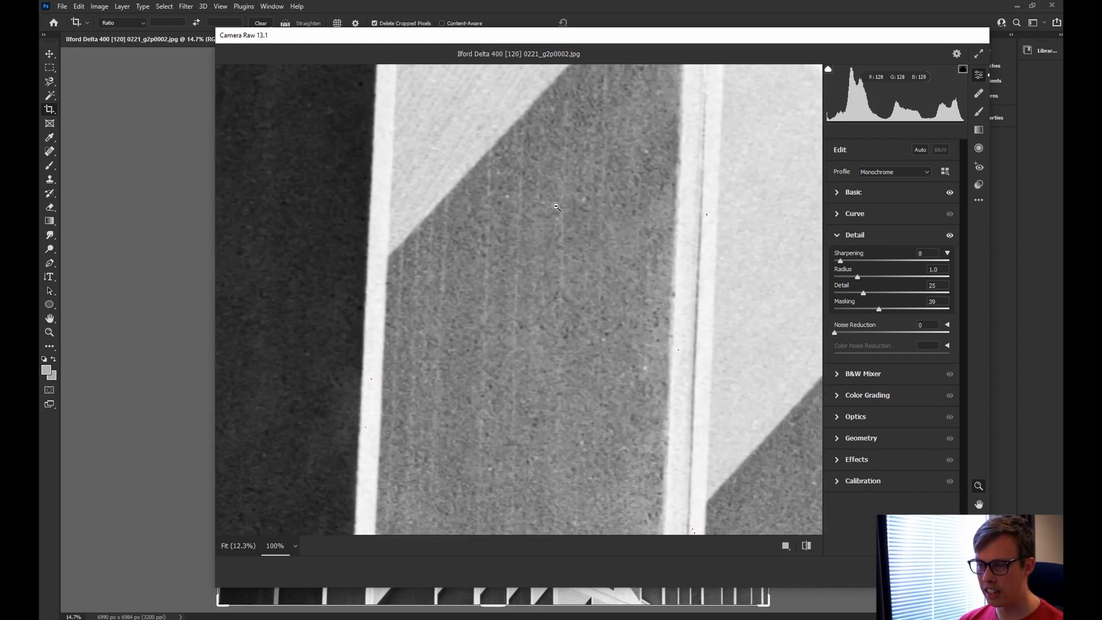
key(alt)
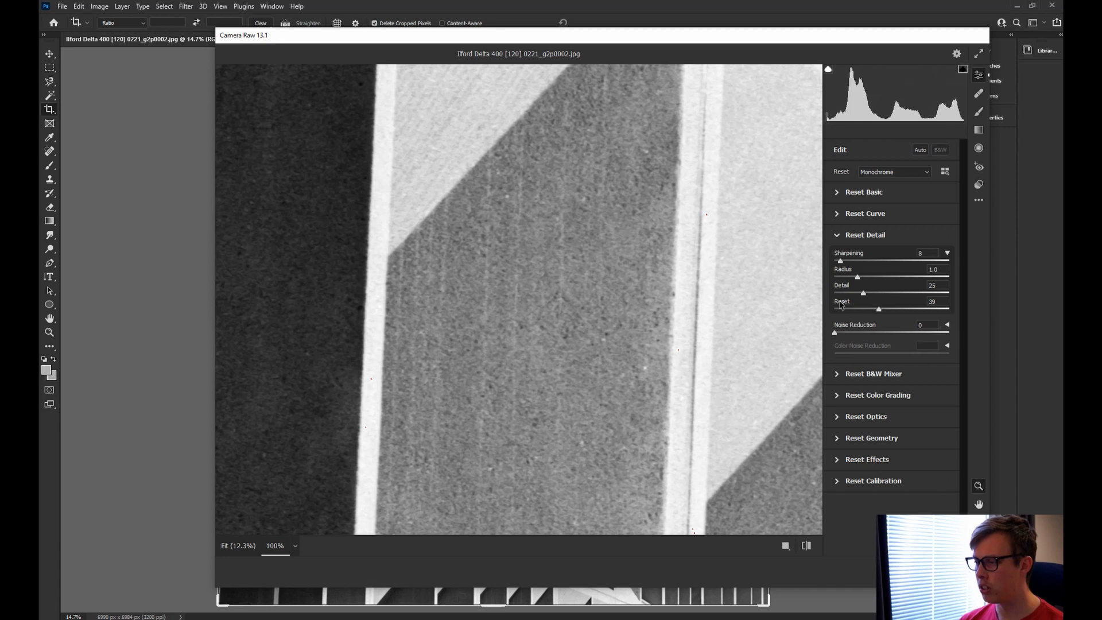
click(626, 304)
key(alt)
drag(879, 309, 901, 310)
Raise Sharpening to 95, inspecting the facade and a dark panel at full size.
drag(842, 263, 856, 268)
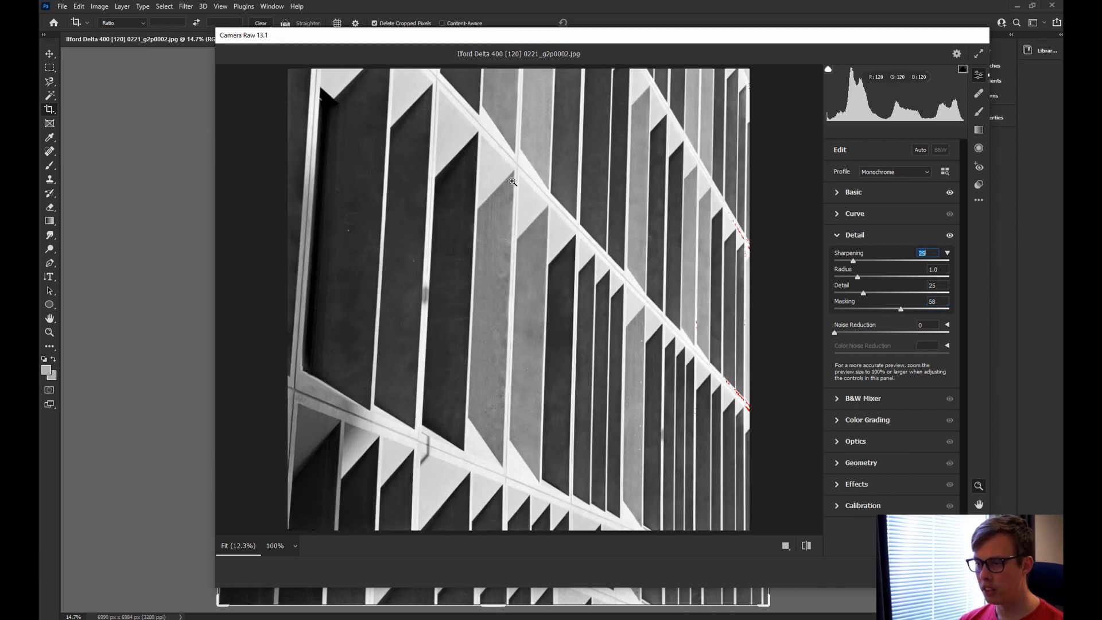
click(512, 182)
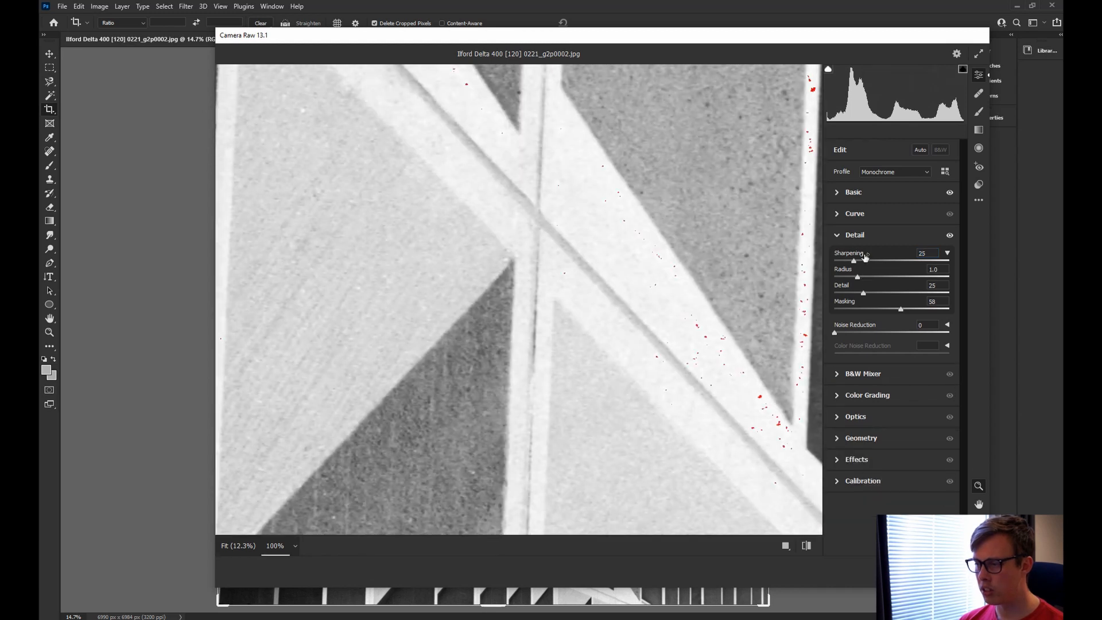
drag(854, 261, 908, 270)
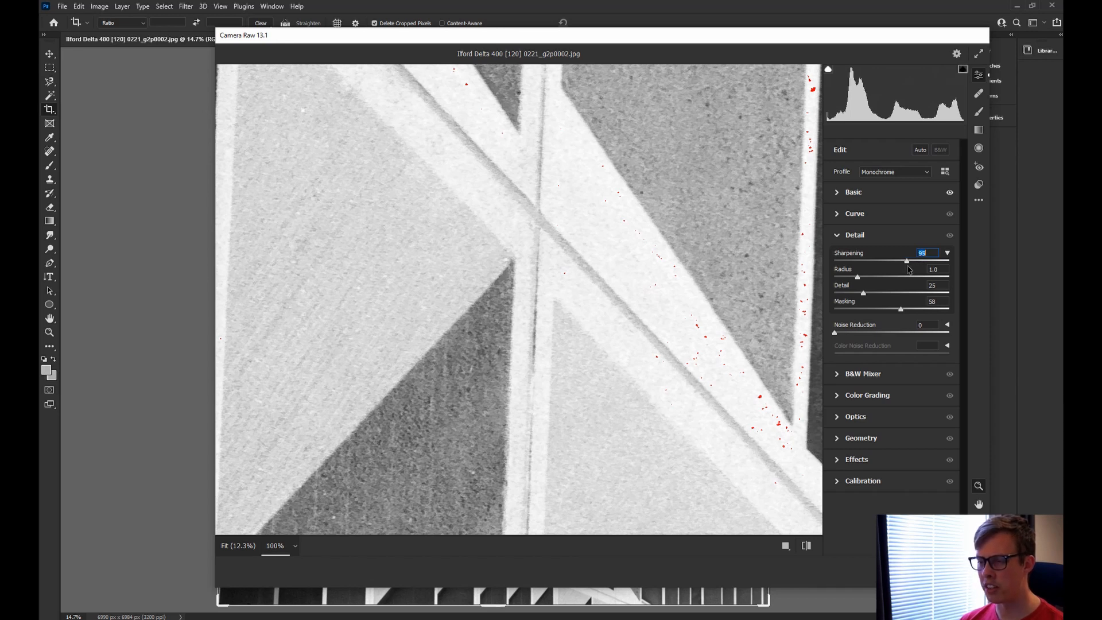
click(478, 299)
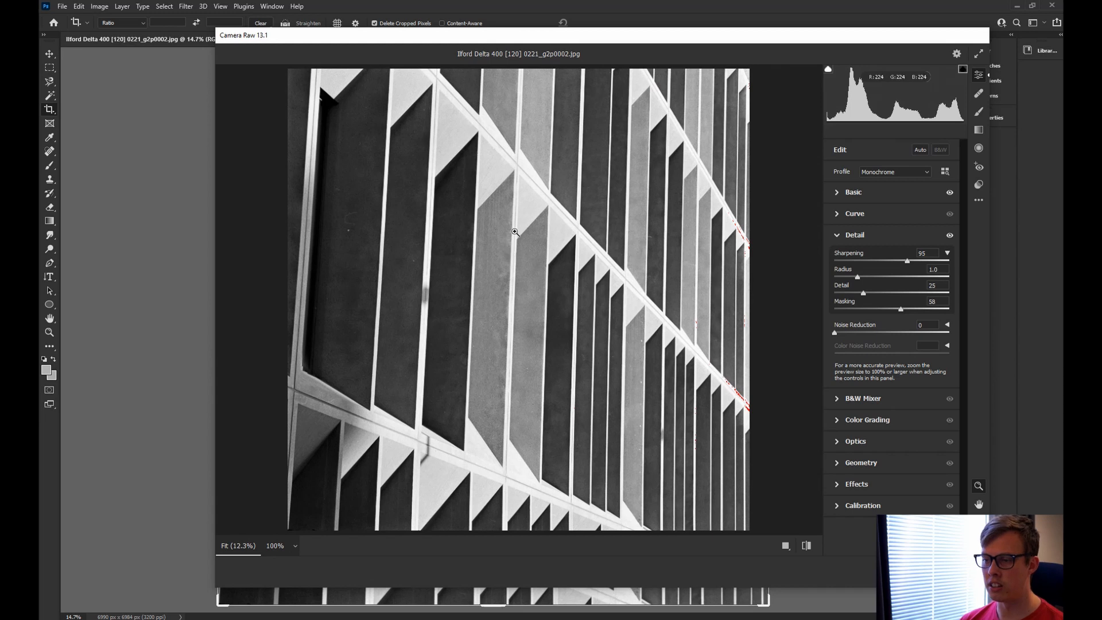
click(549, 321)
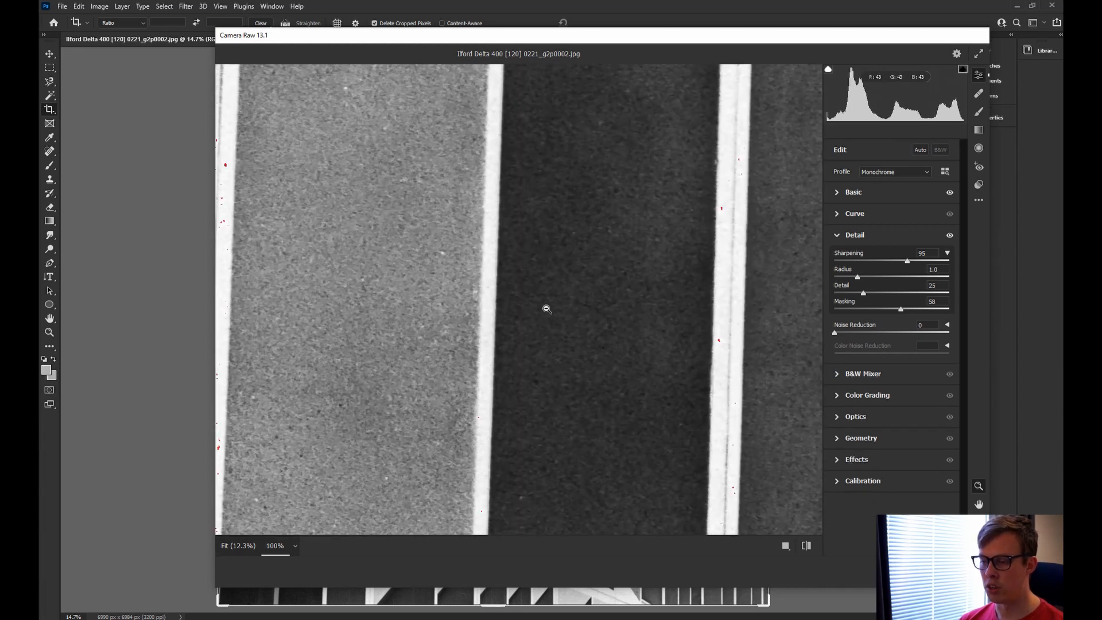
click(547, 309)
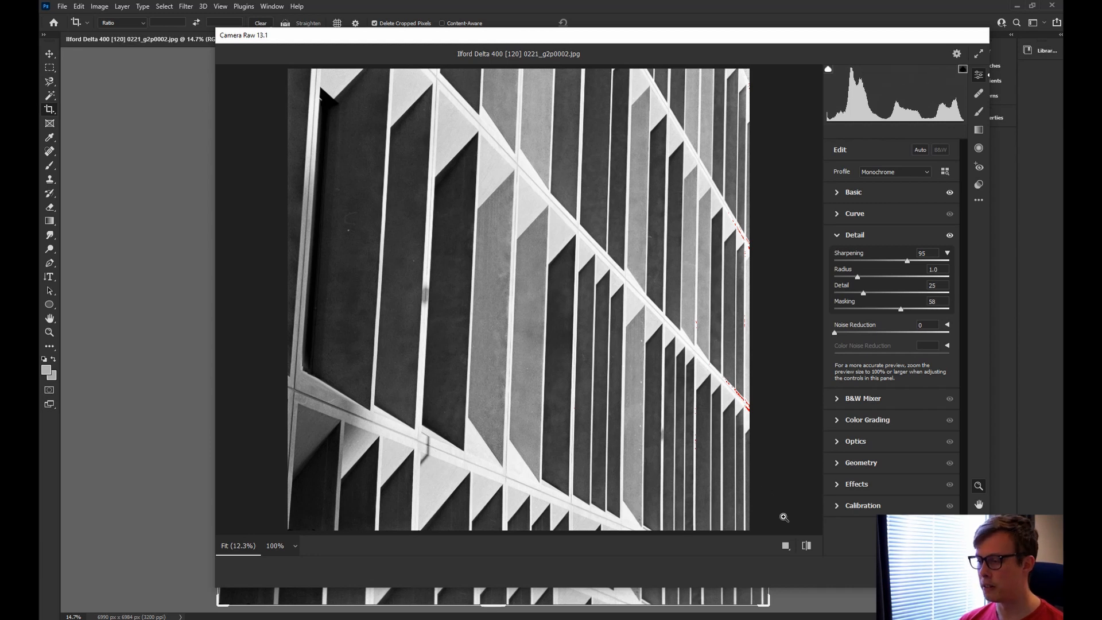
Apply the Camera Raw edits and set the Spot Healing Brush to 79 px.
key(Return)
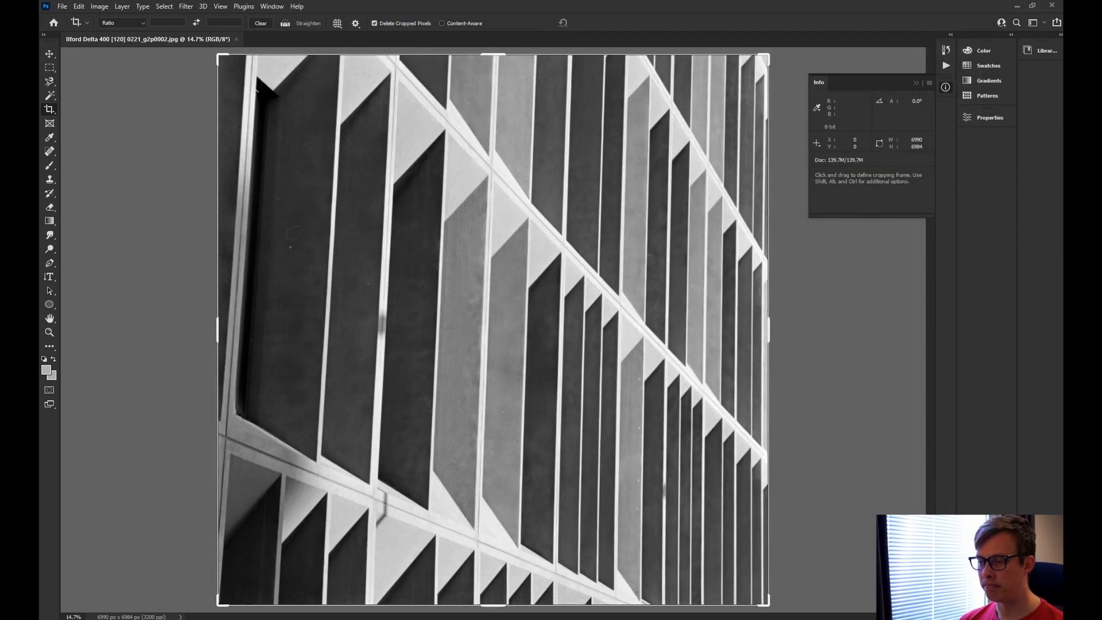
click(50, 152)
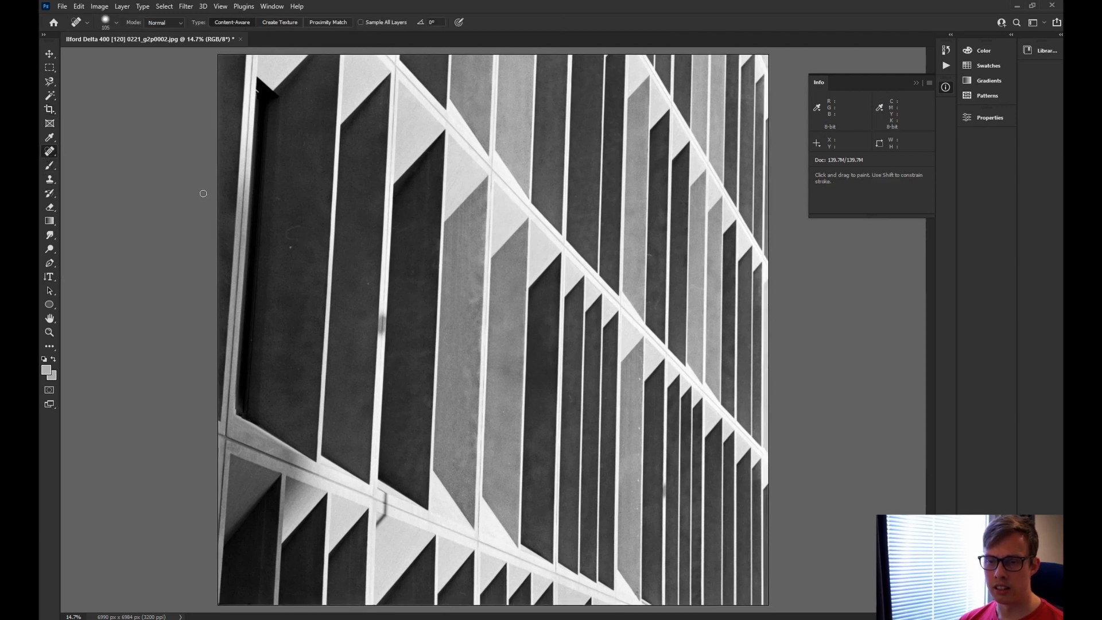
click(115, 22)
drag(108, 53, 85, 53)
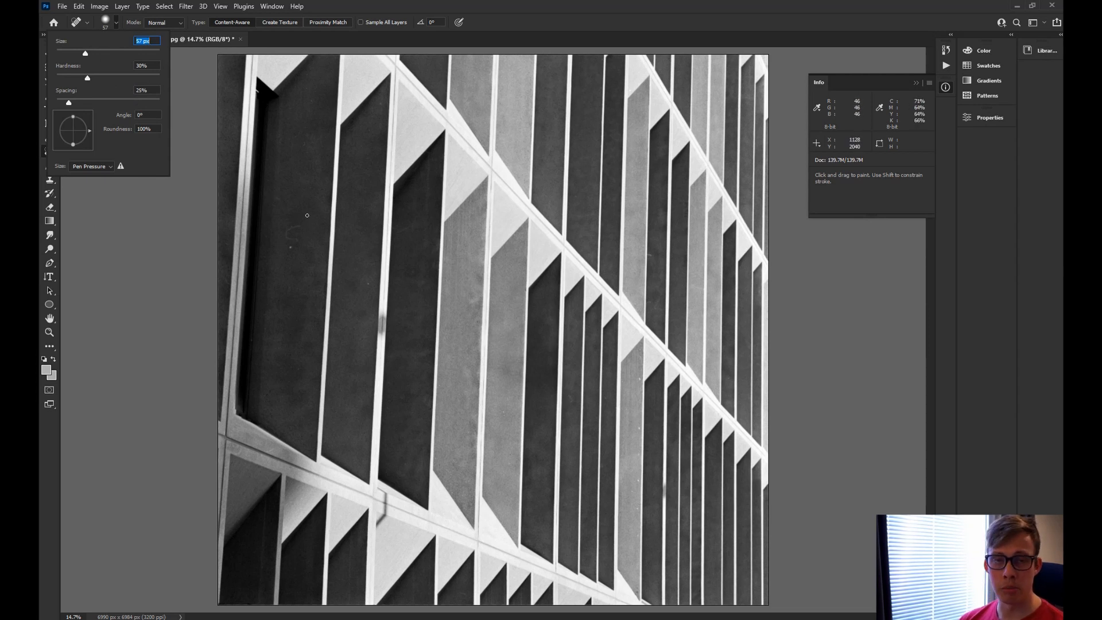
click(291, 248)
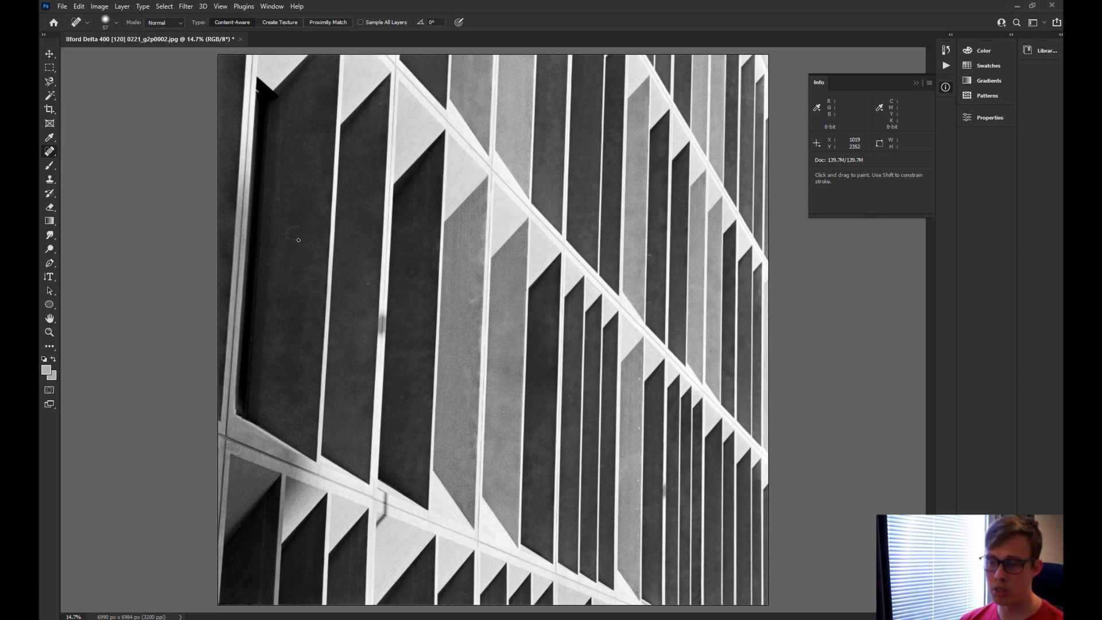
Heal dust spots on the dark left panel, middle grey panel and lower right, then save and close.
mouse_move(298, 240)
mouse_down()
mouse_move(283, 235)
mouse_move(300, 225)
mouse_up()
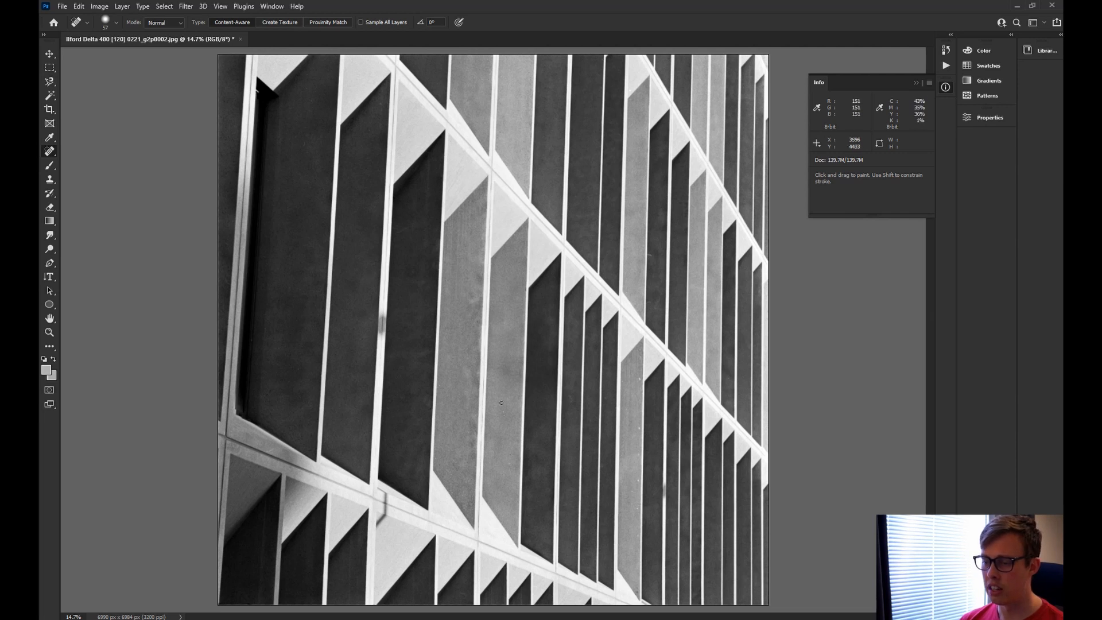
drag(503, 411, 503, 415)
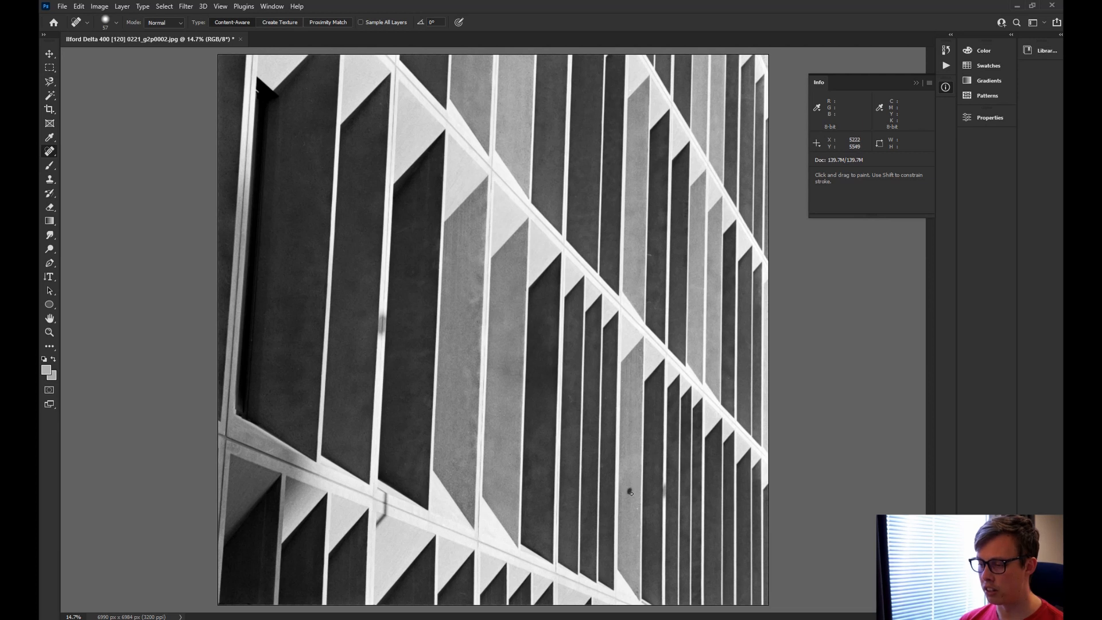
click(630, 488)
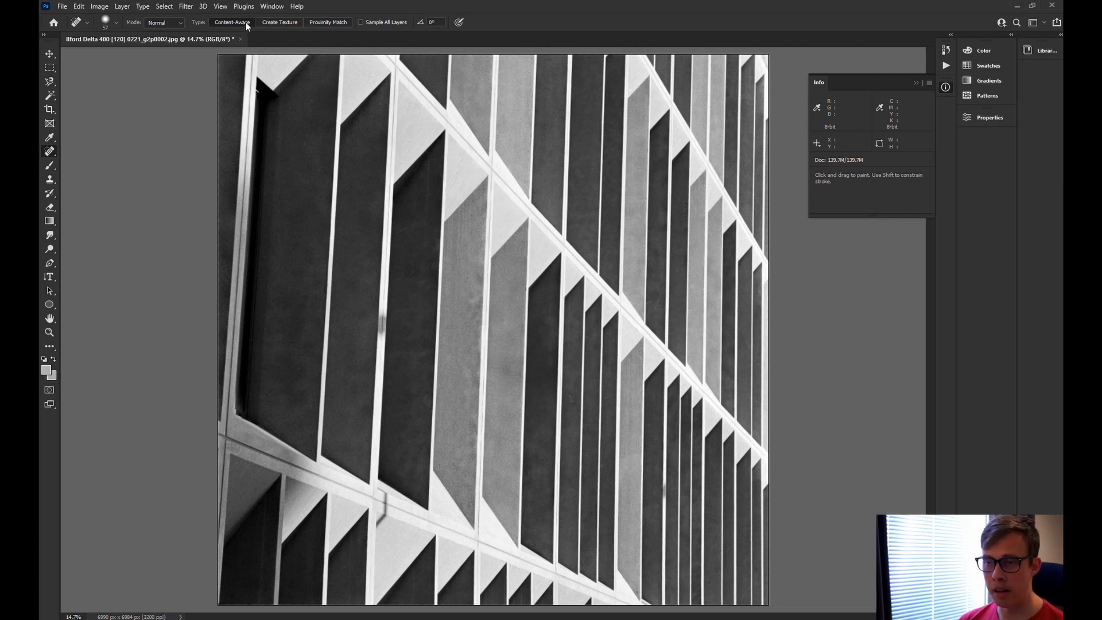
click(241, 38)
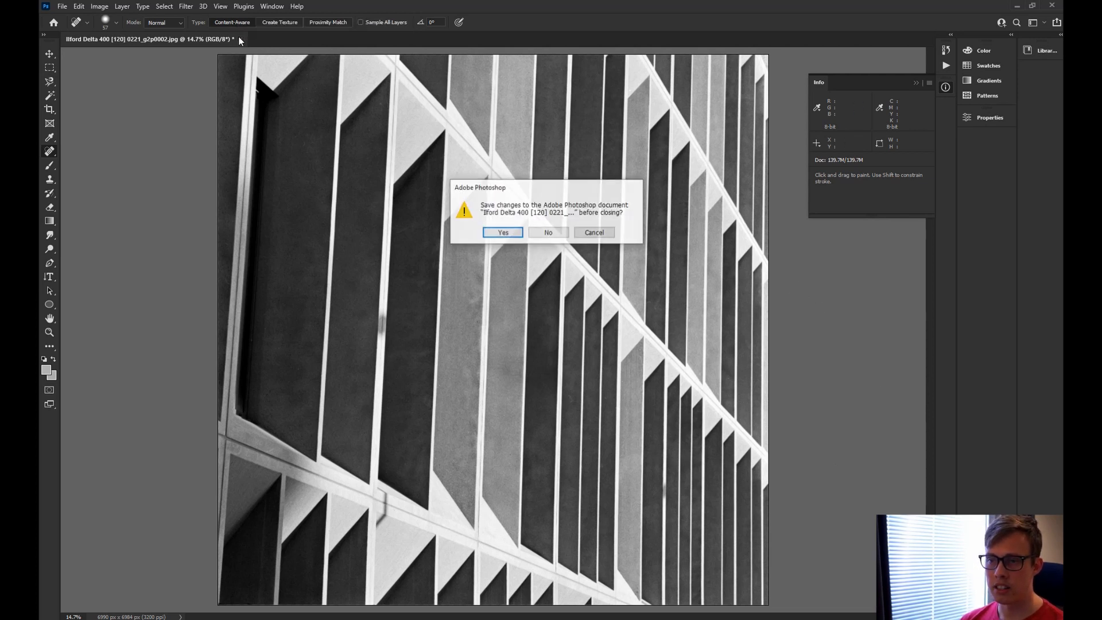
click(513, 232)
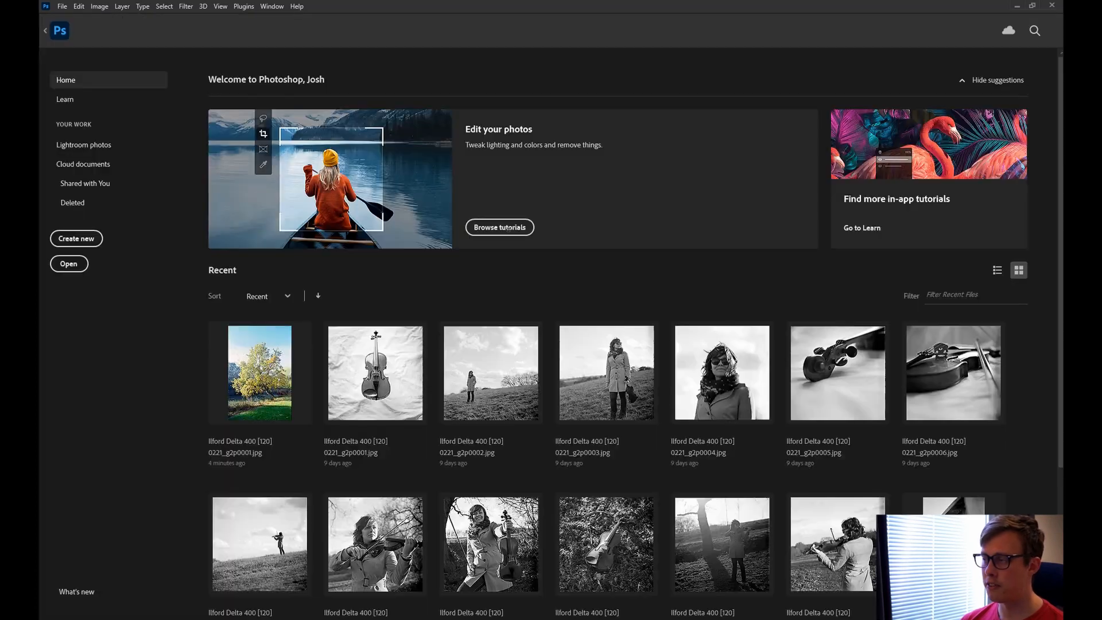
Quit Photoshop and preview the original Ilford TIF and Fuji C200 scans on the desktop.
click(1053, 6)
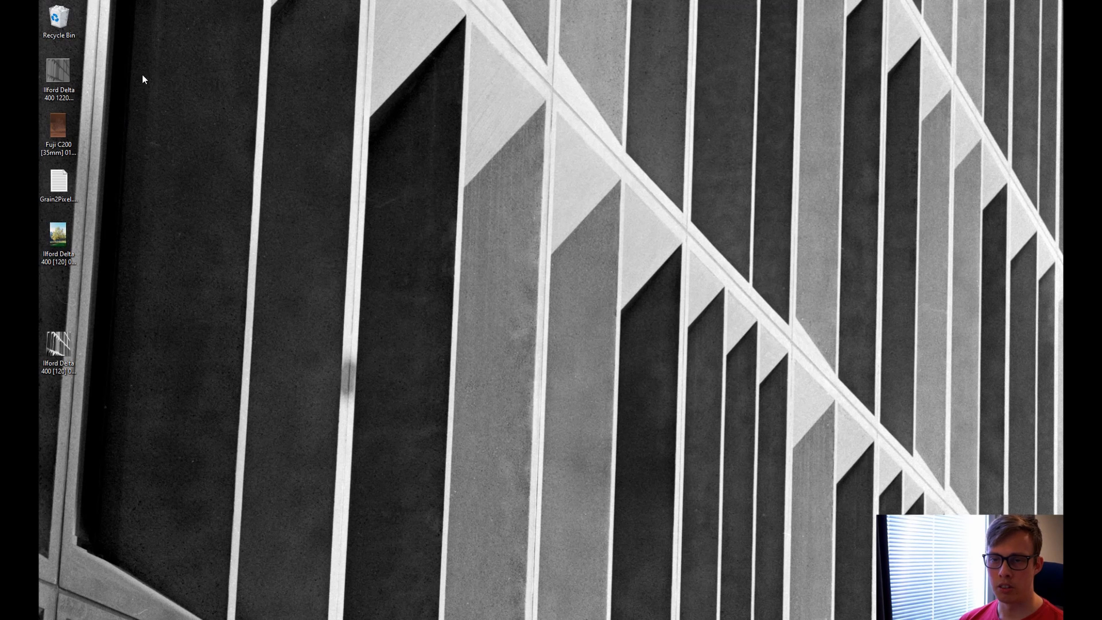
double_click(69, 70)
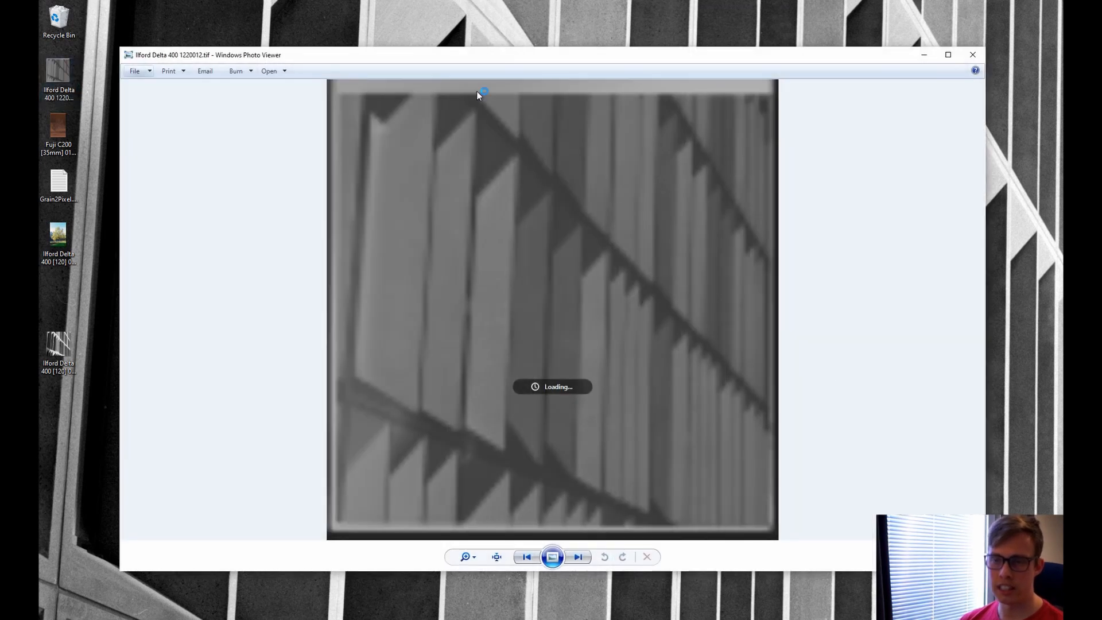
click(974, 56)
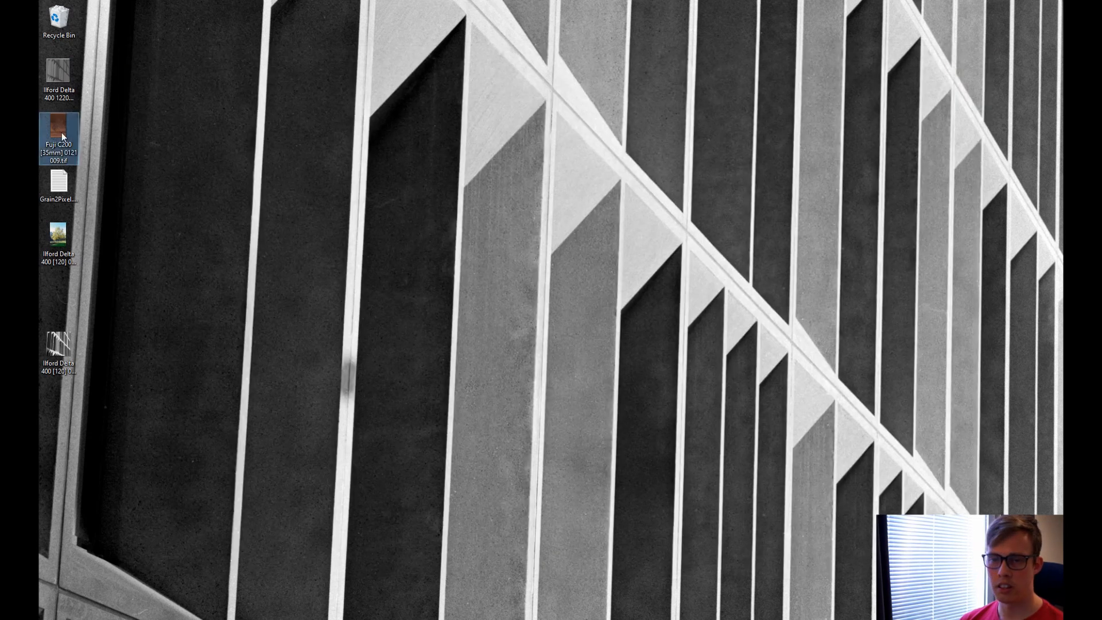
double_click(60, 132)
click(973, 55)
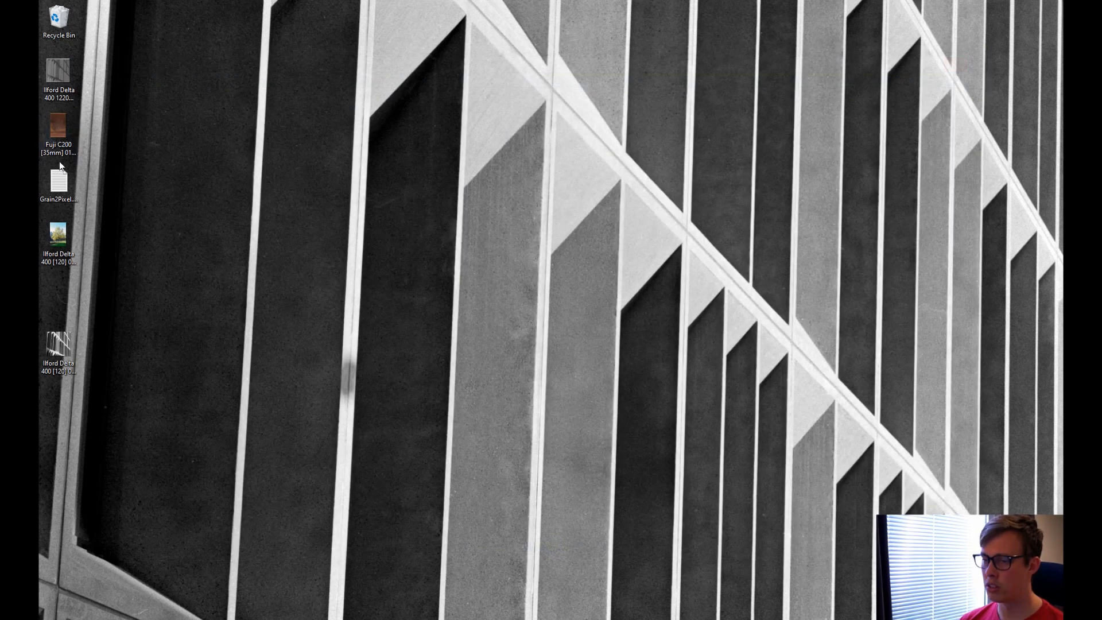
Check in Properties that Ilford Delta 400 1220012.tif is 105 MB, then close the dialog.
right_click(50, 78)
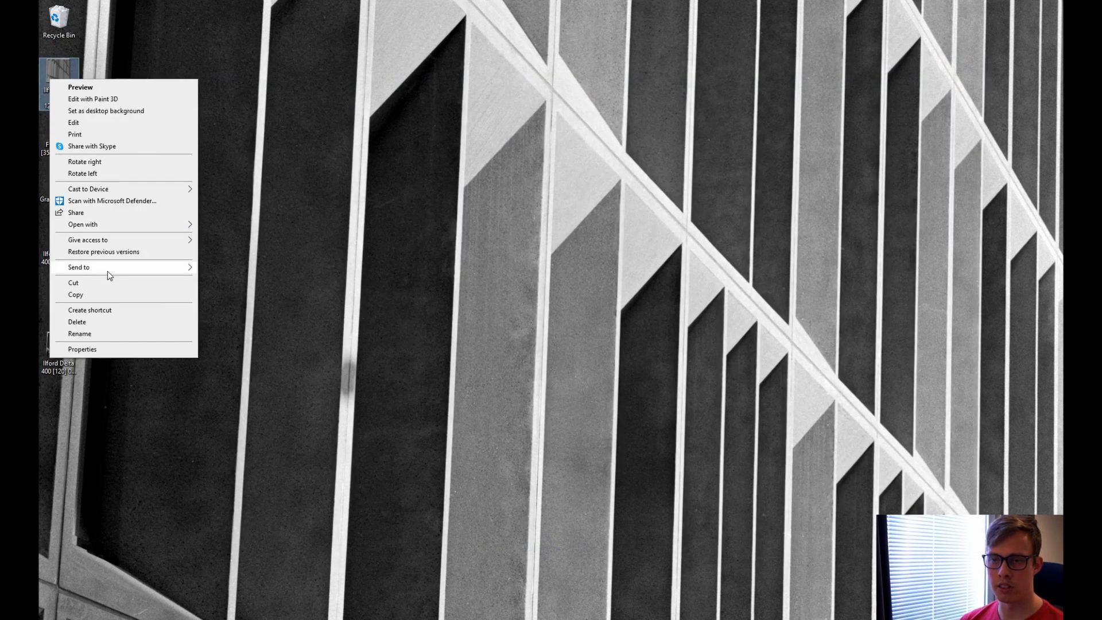
click(109, 350)
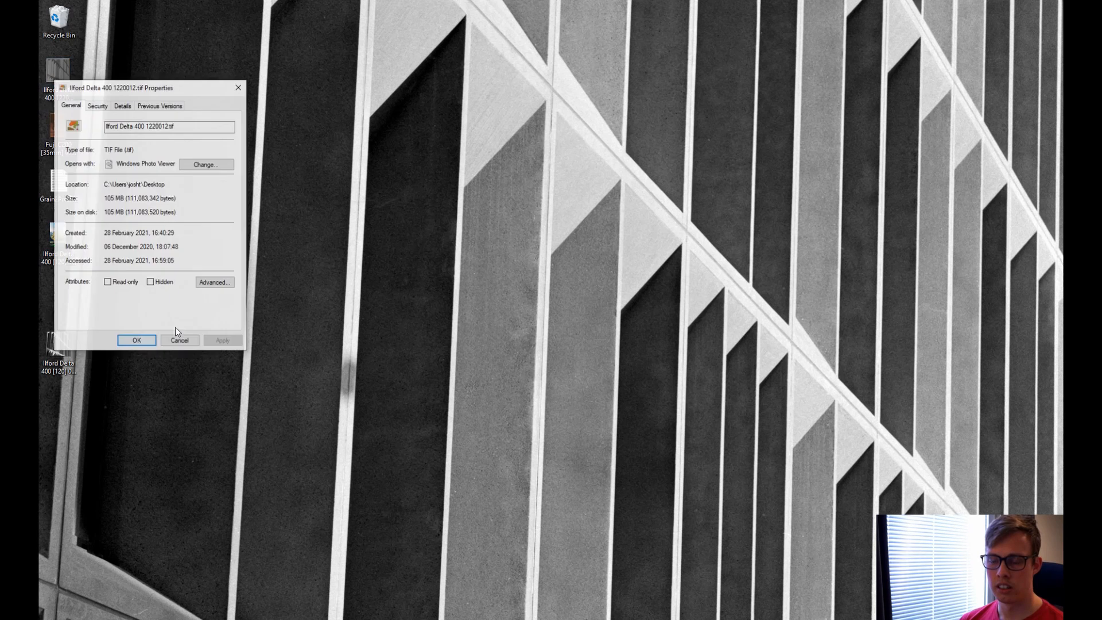
drag(105, 198, 143, 198)
click(146, 198)
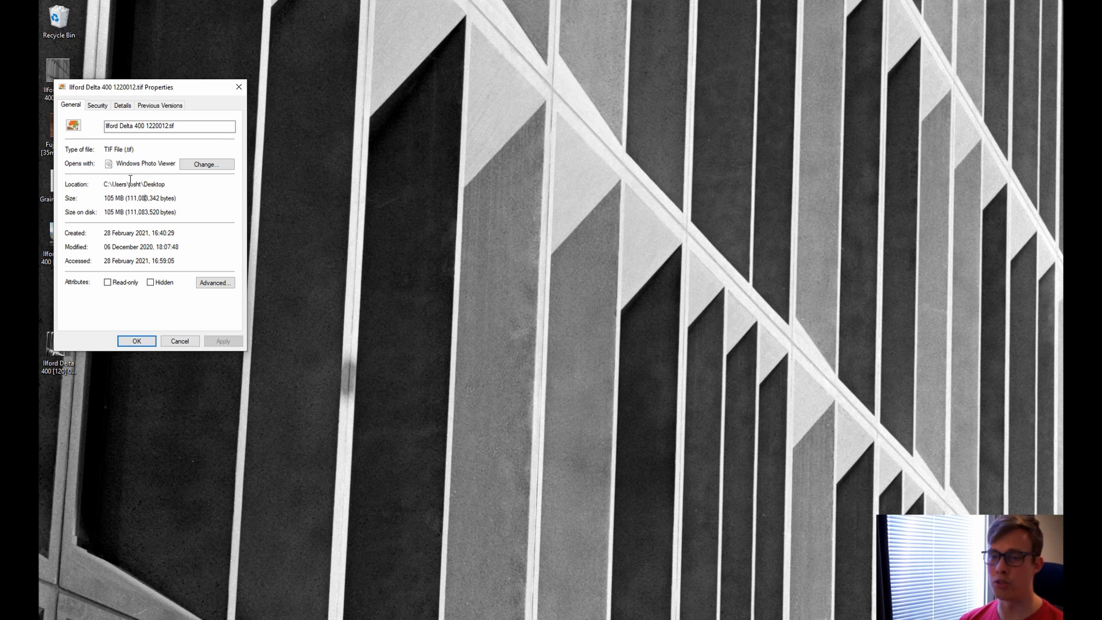
click(238, 86)
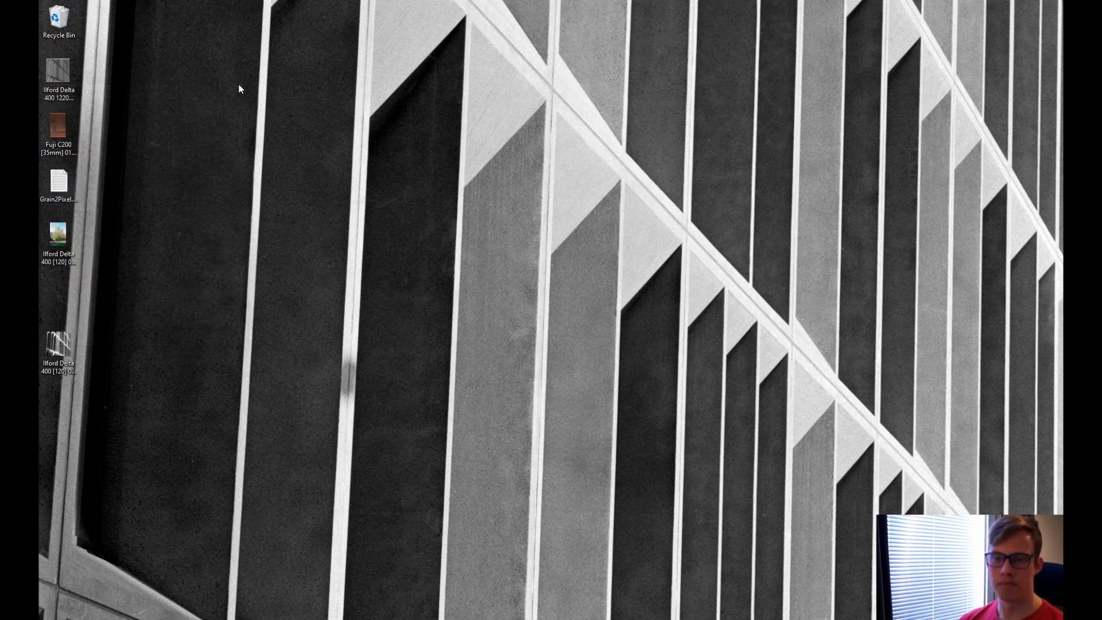
View the saved Ilford Delta 400 [120] facade JPEG, then the tree photo, and close Photos.
double_click(67, 347)
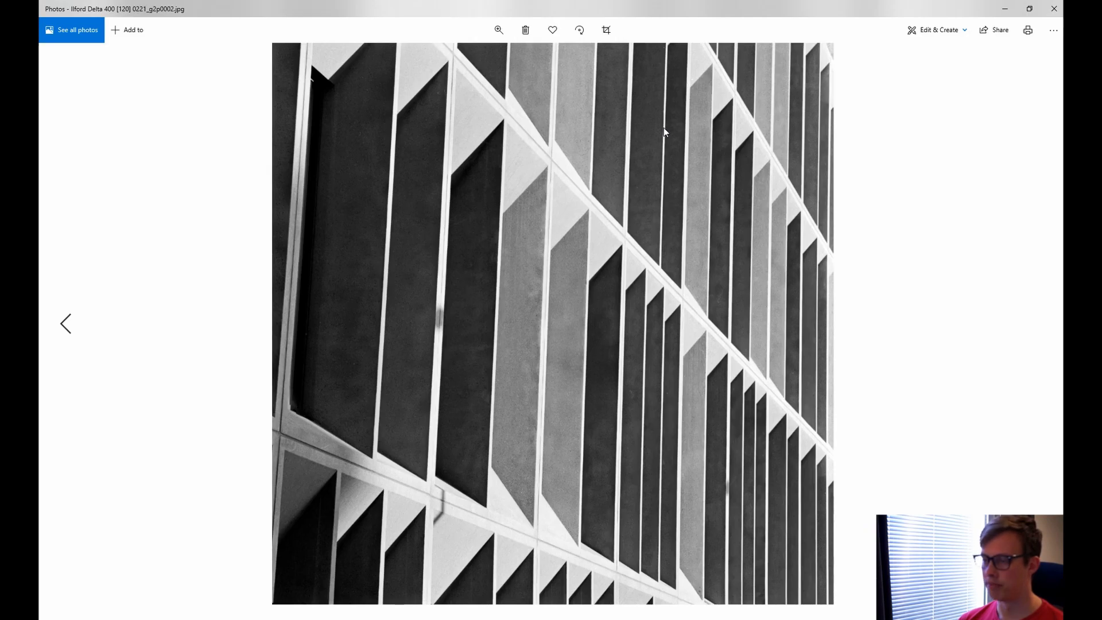
click(64, 323)
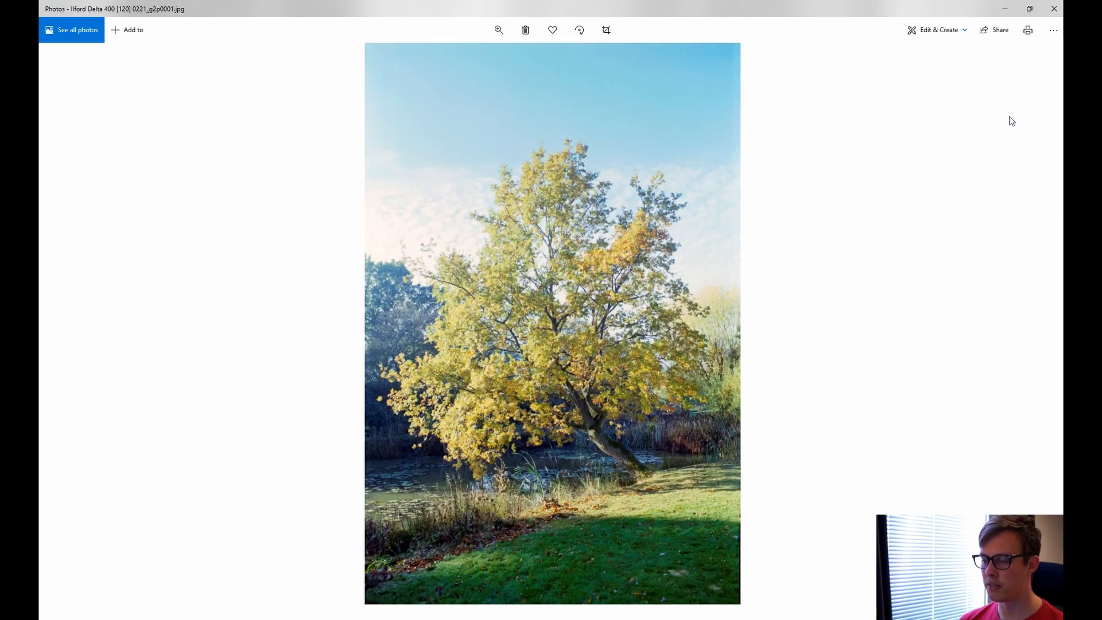
click(1056, 9)
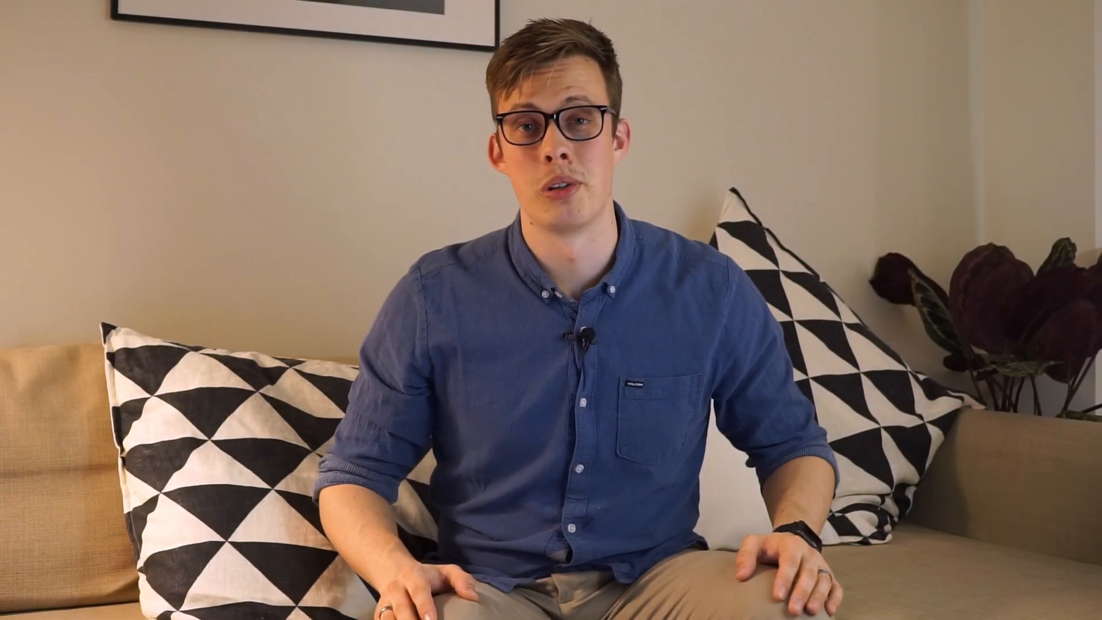